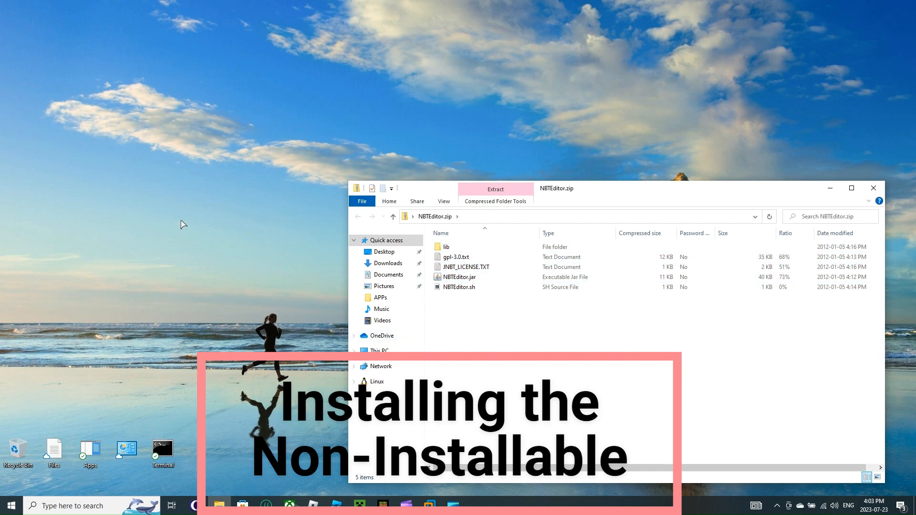
- Start creating a new shortcut on an empty area of the desktop
right_click(182, 221)
mouse_move(248, 372)
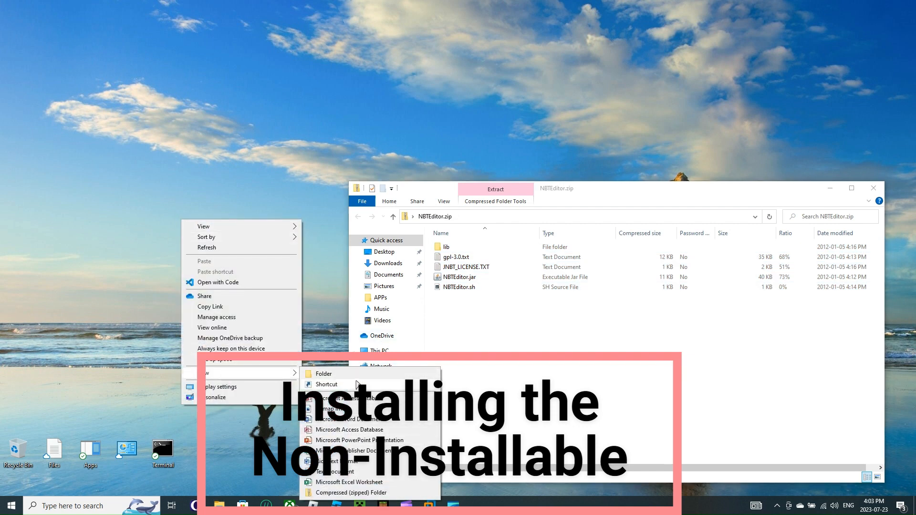
click(327, 384)
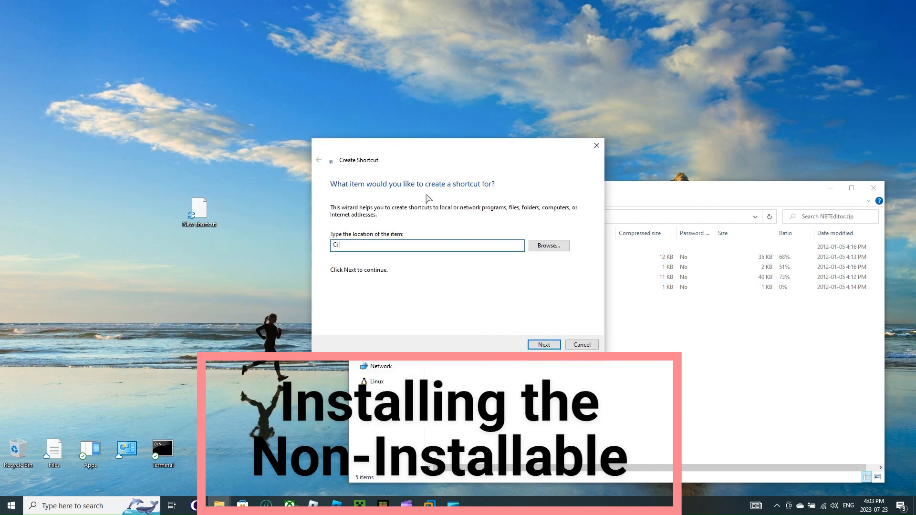
- Create a folder named NBTEditor in Program Files on the C: drive and close the Explorer window
click(643, 335)
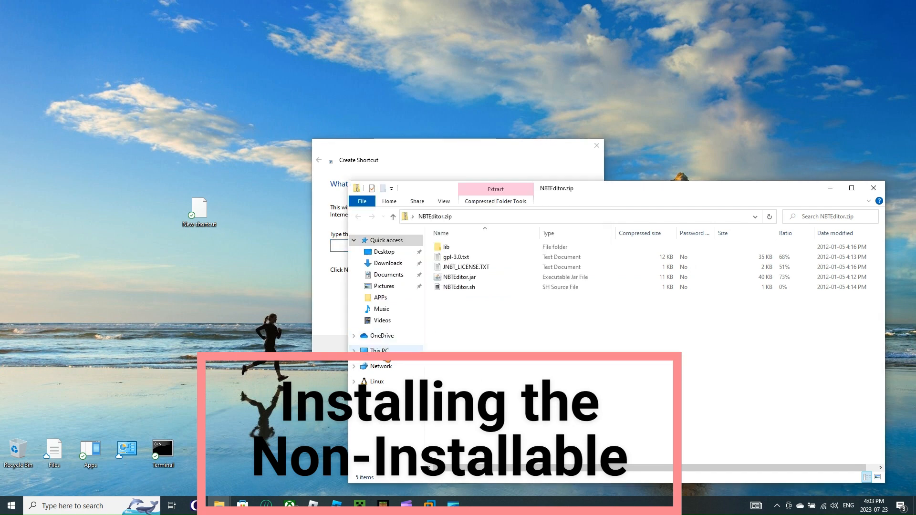
click(380, 350)
double_click(477, 357)
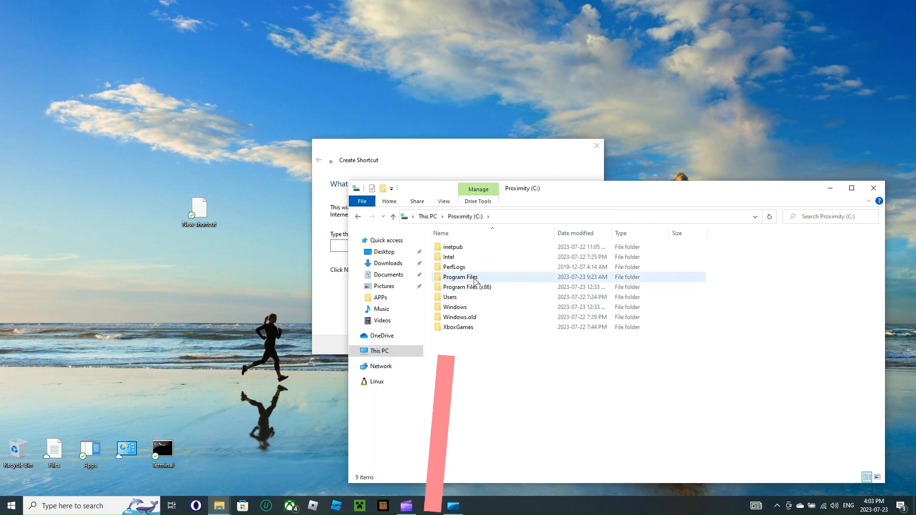
double_click(472, 276)
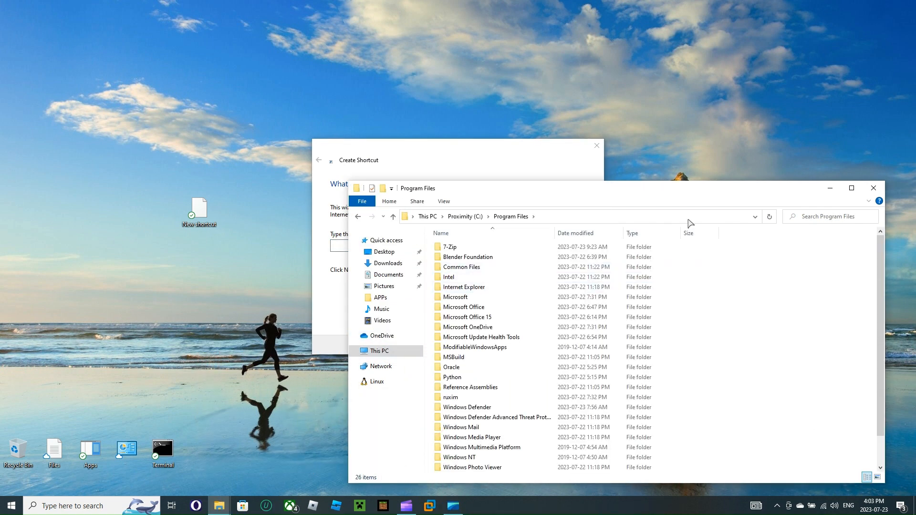
right_click(743, 269)
mouse_move(797, 393)
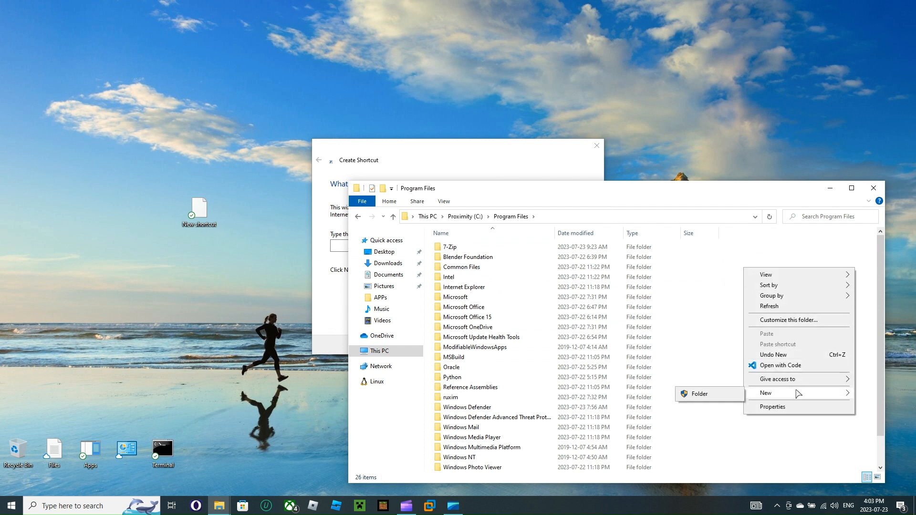
click(725, 396)
text(Ni)
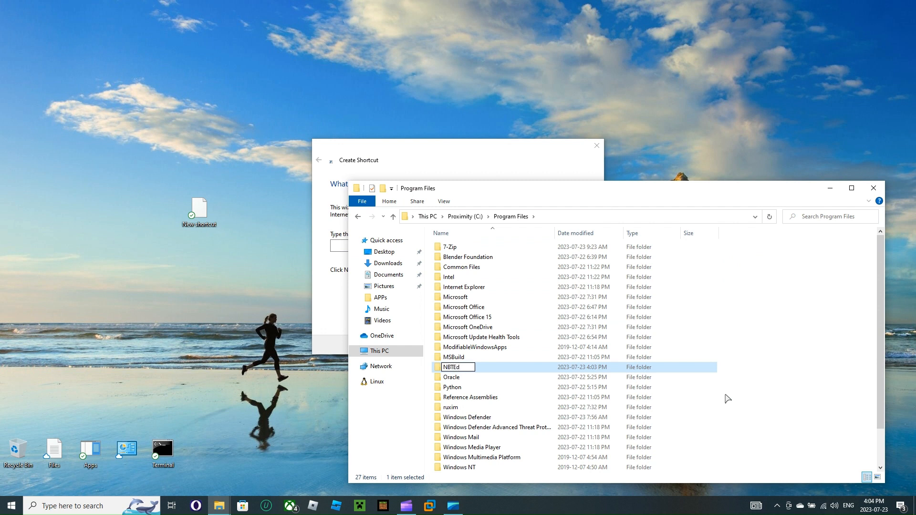
click(747, 325)
click(874, 188)
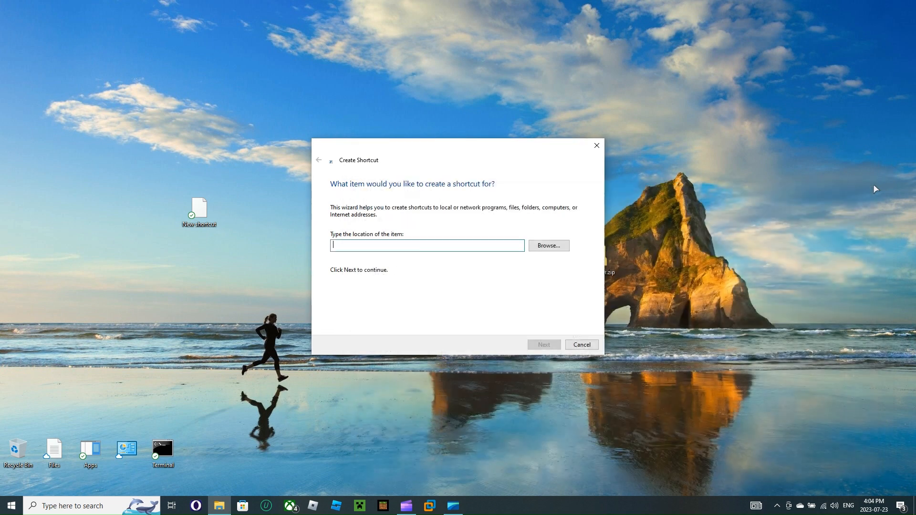
text(\Pro)
key(Down)
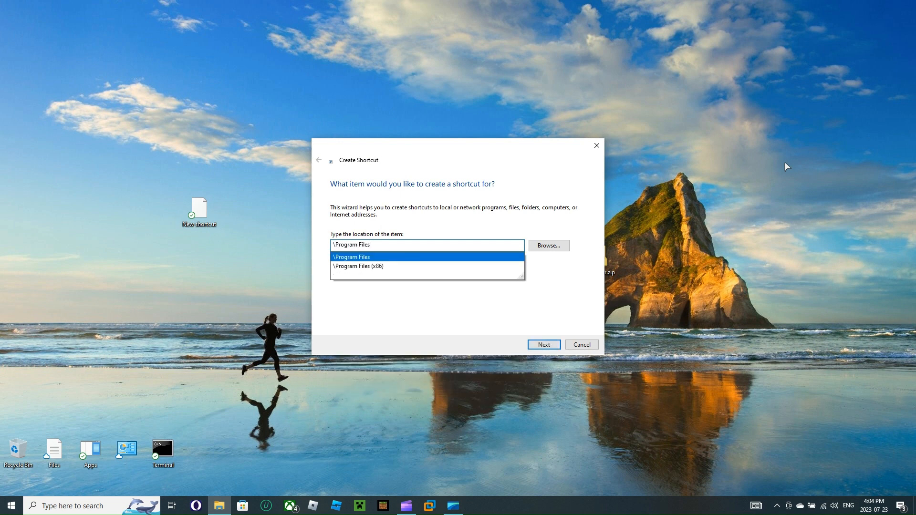
key(Down)
key(Return)
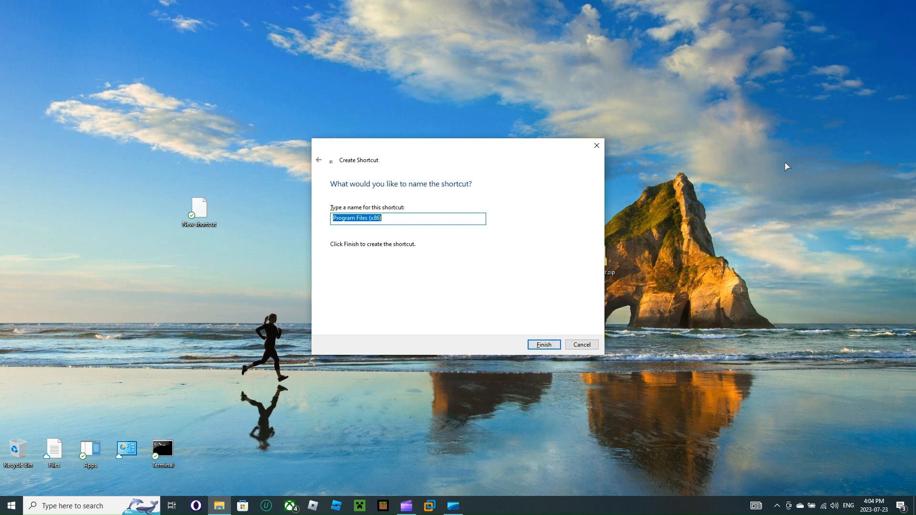
click(318, 162)
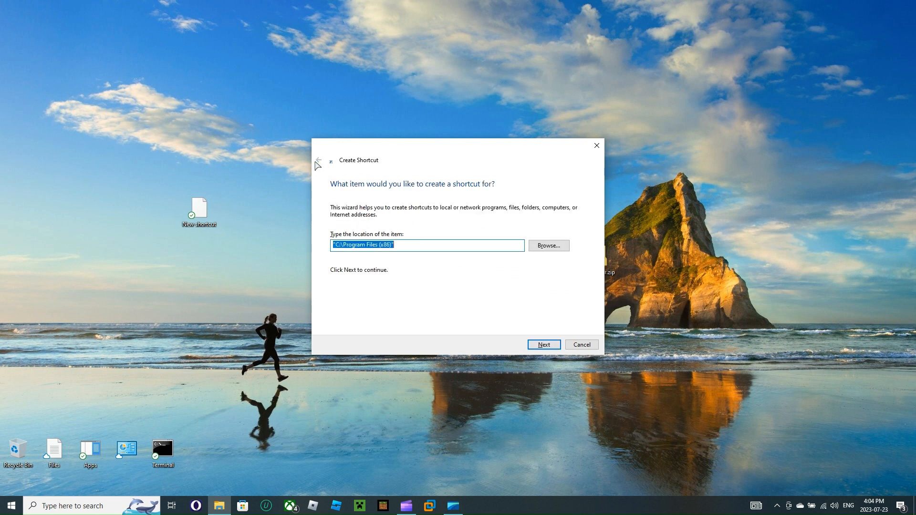
click(396, 246)
key(BackSpace)
key(BackSpace)
key(BackSpace)
key(BackSpace)
key(BackSpace)
key(BackSpace)
key(BackSpace)
key(BackSpace)
key(BackSpace)
key(BackSpace)
key(BackSpace)
key(BackSpace)
key(BackSpace)
key(BackSpace)
key(BackSpace)
key(BackSpace)
key(BackSpace)
key(BackSpace)
key(BackSpace)
key(BackSpace)
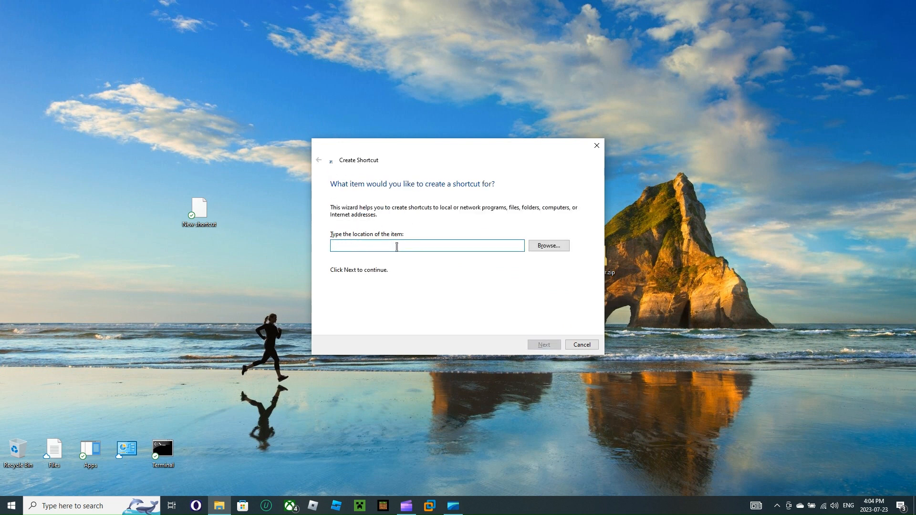
- Set the shortcut's target to \Program Files\NBTEditor and finish it with the name NBT Editor Files
text(\Pro)
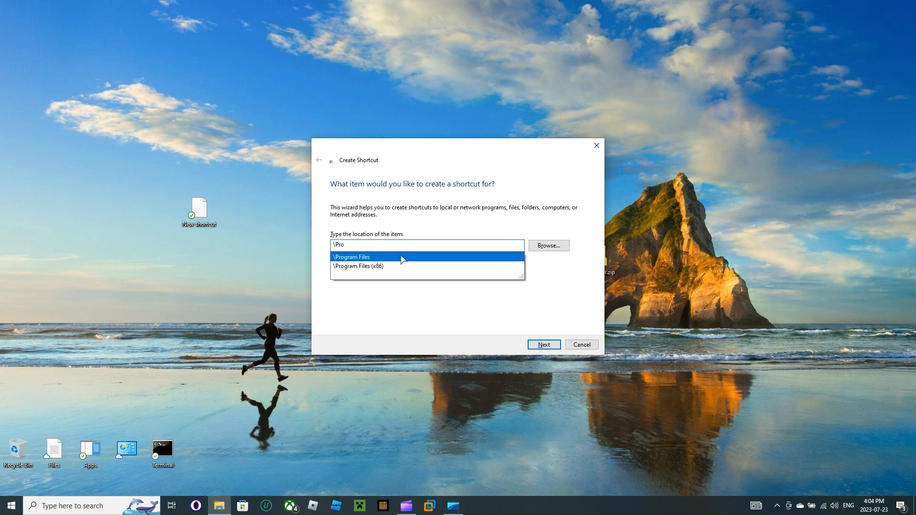
click(403, 257)
click(397, 243)
text(\)
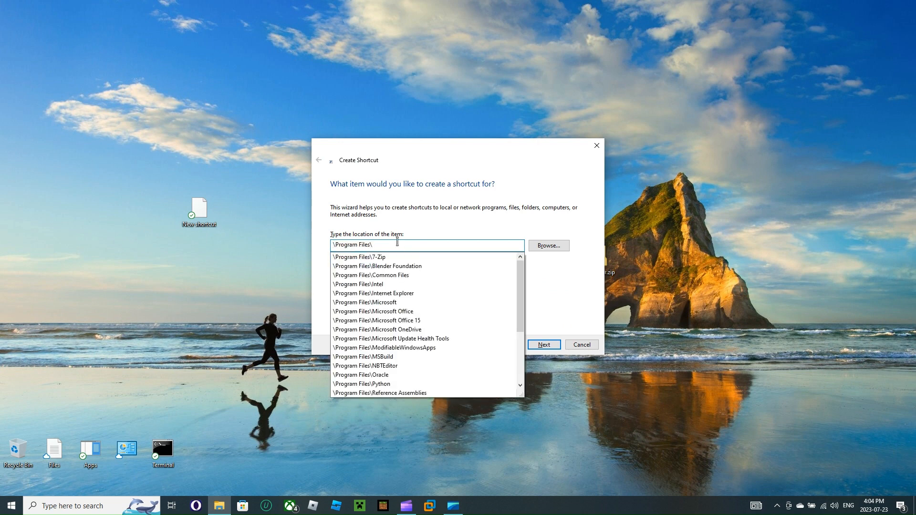
text(N)
key(Down)
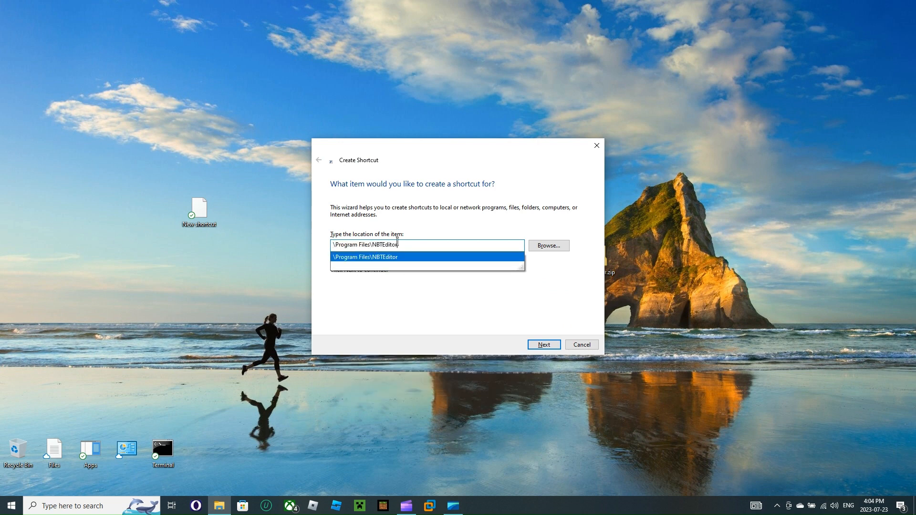
key(Return)
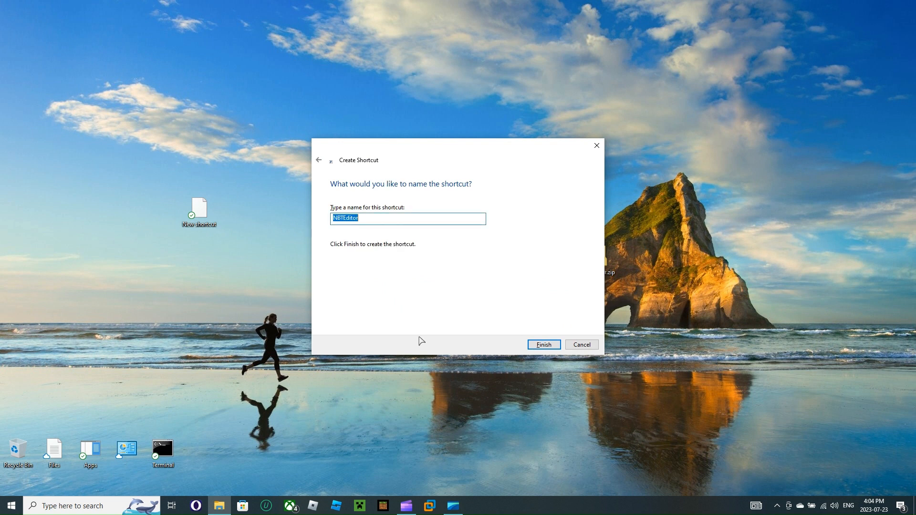
text(N)
key(Return)
- Arrange the NBT Editor Files shortcut and NBTEditor.zip side by side near the middle of the desktop
drag(281, 126, 181, 250)
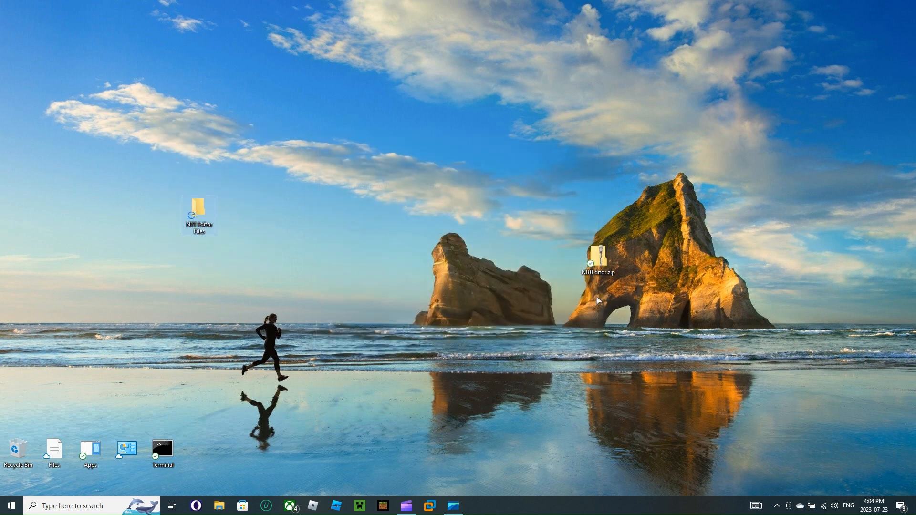
mouse_move(599, 255)
mouse_down()
mouse_move(517, 223)
mouse_move(610, 221)
mouse_move(601, 204)
mouse_up()
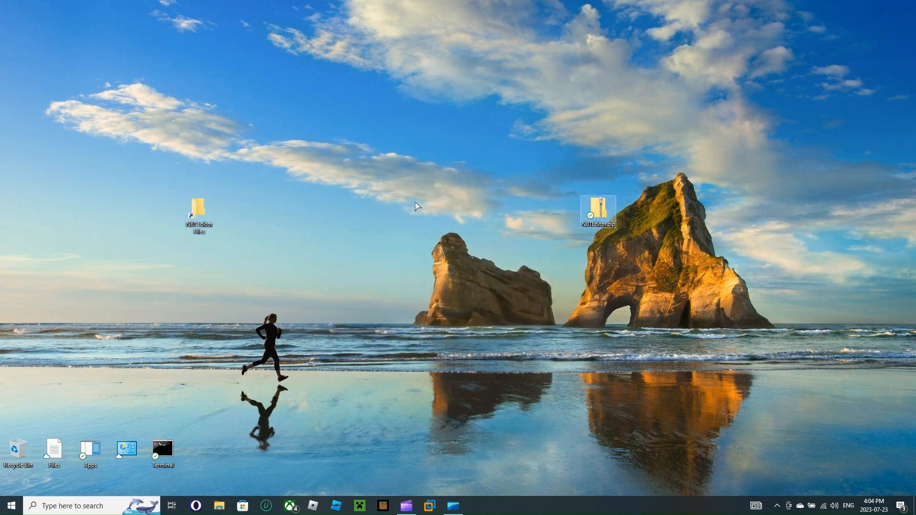
drag(773, 133, 175, 248)
drag(185, 206, 438, 207)
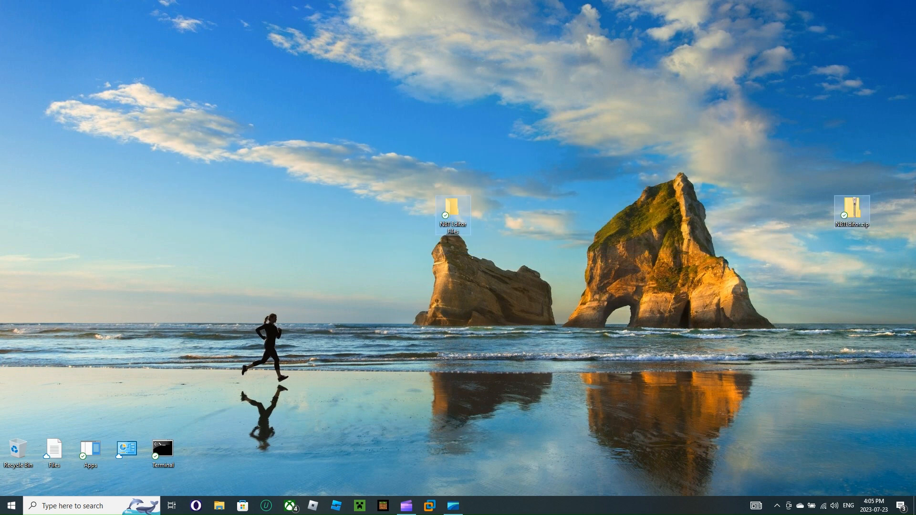
click(861, 224)
drag(861, 224, 501, 228)
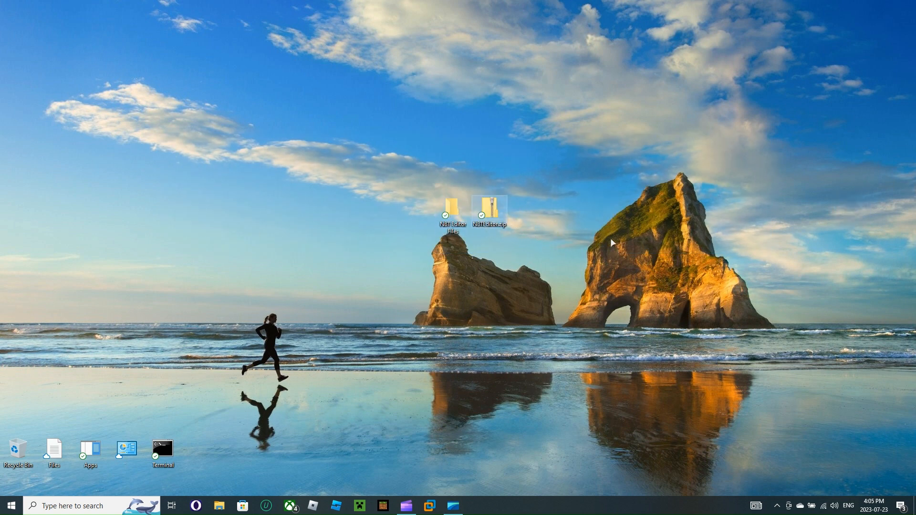
- Open the folder behind the NBT Editor Files shortcut, close the zip's Explorer window and snap the folder window to the left half of the screen
double_click(490, 210)
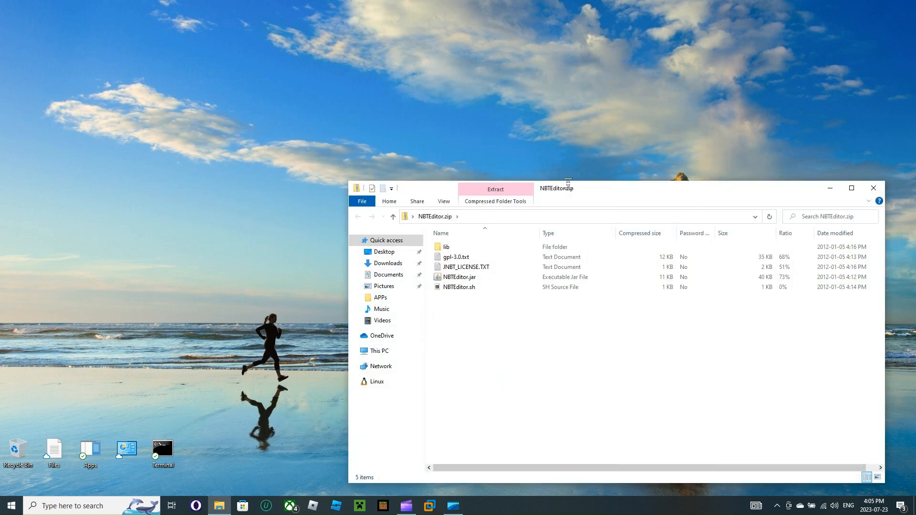
drag(567, 183, 614, 249)
double_click(452, 209)
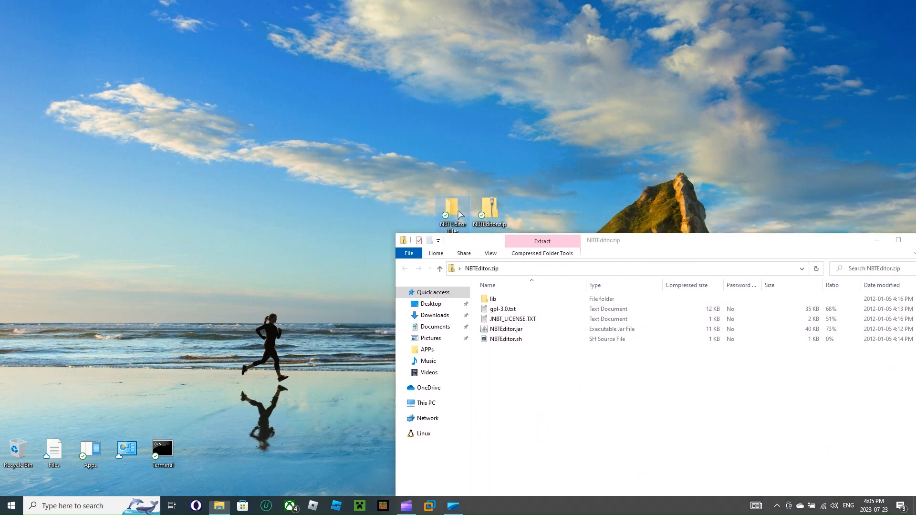
drag(535, 247, 307, 325)
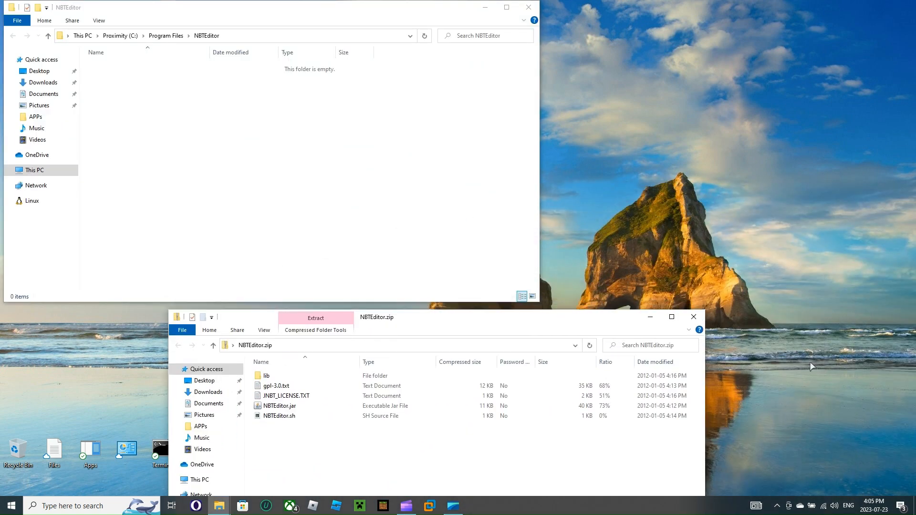
click(695, 314)
drag(290, 8, 0, 253)
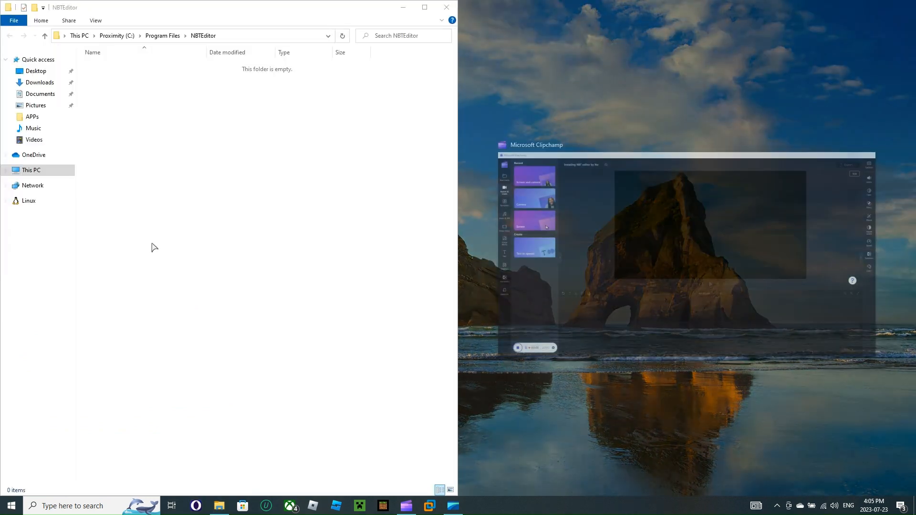
- Open NBTEditor.zip from the desktop in 7-Zip and snap the archive window beside the NBTEditor folder window
click(489, 210)
right_click(487, 201)
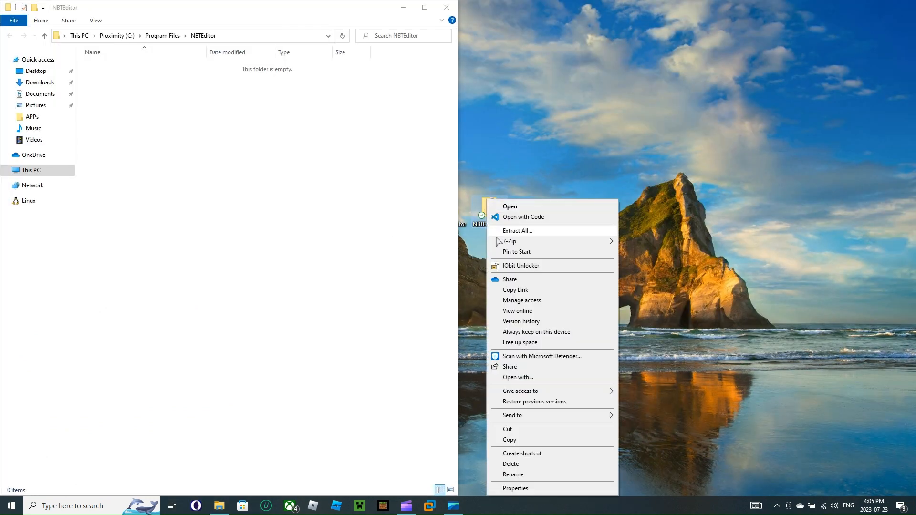
mouse_move(509, 241)
click(755, 241)
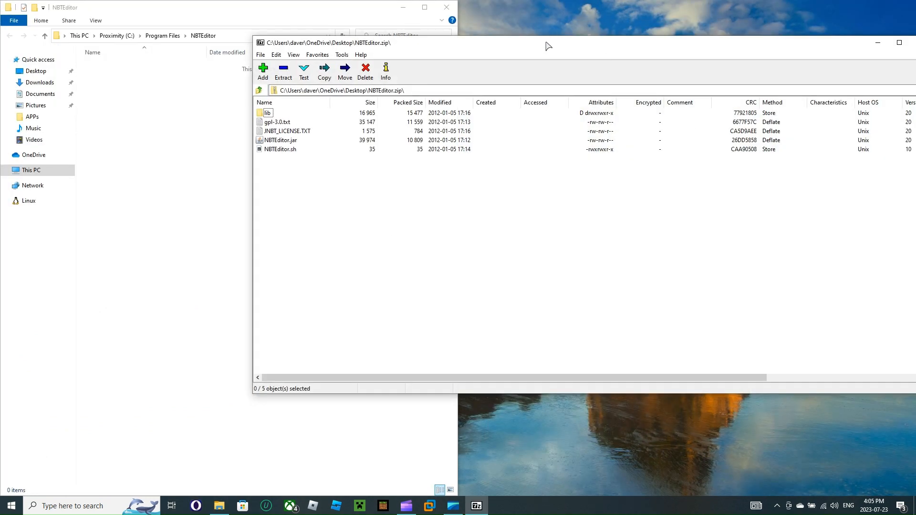
drag(547, 45, 915, 306)
- Extract all the archive's files into the NBTEditor folder, granting administrator permission, and close 7-Zip
drag(697, 226, 373, 146)
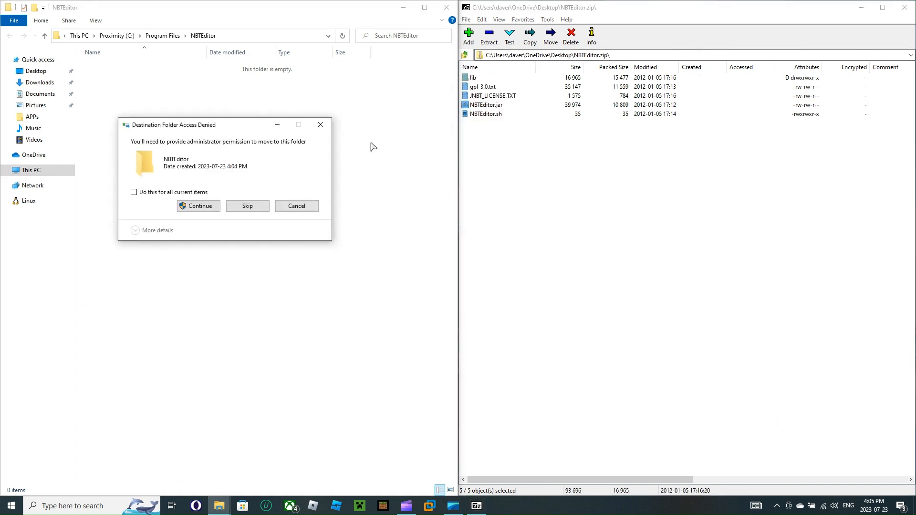
click(205, 206)
drag(288, 149, 217, 188)
drag(147, 239, 252, 207)
click(910, 2)
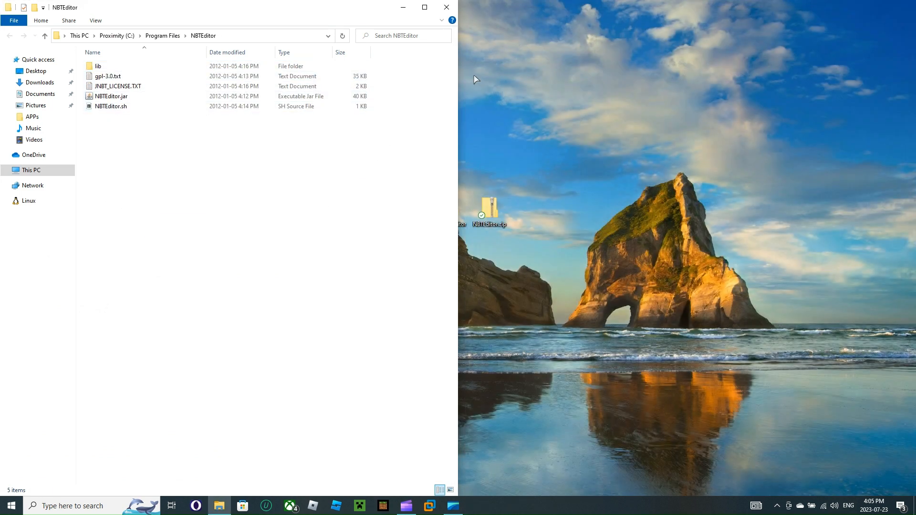
- Unsnap the NBTEditor folder window and place it near the middle of the desktop
click(403, 7)
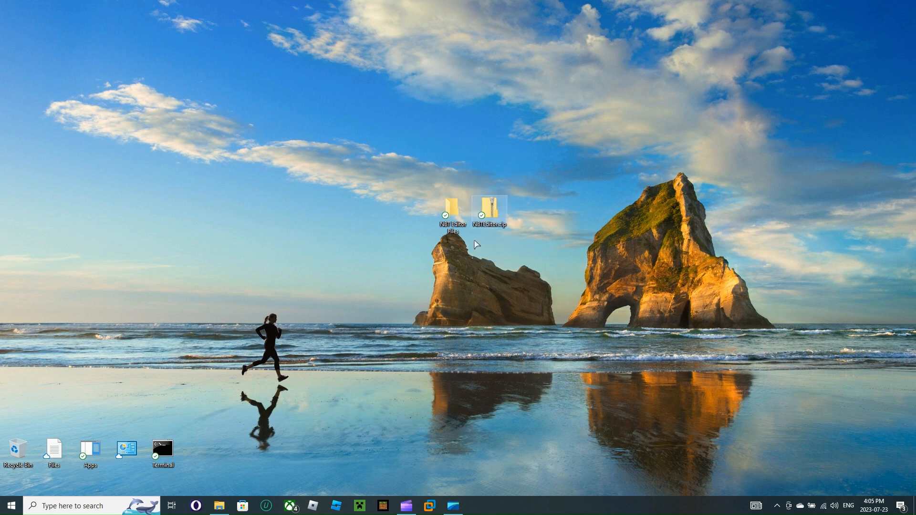
click(219, 505)
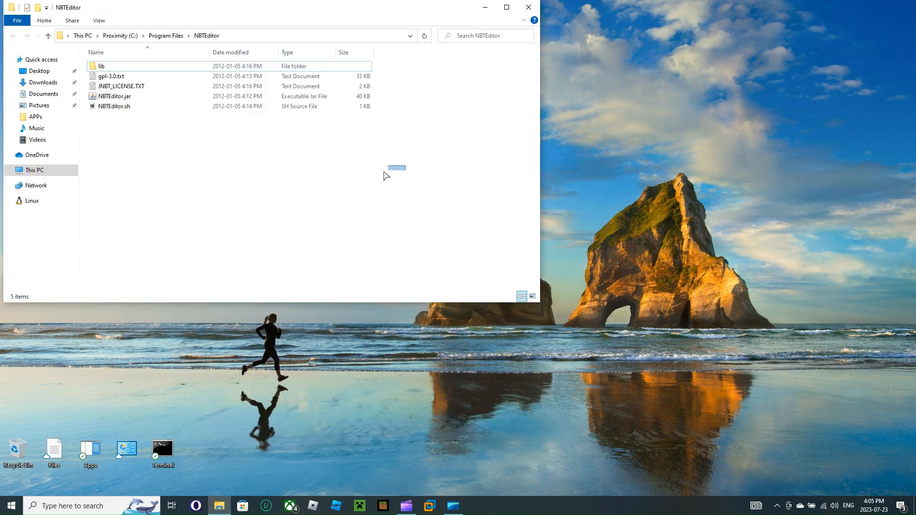
drag(380, 16, 626, 124)
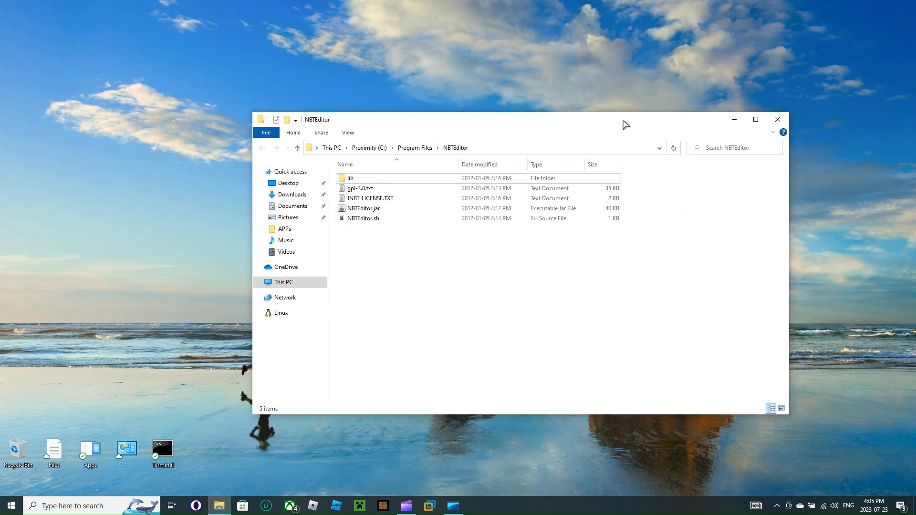
drag(455, 125, 374, 172)
- Open the folder \ProgramData\Microsoft\Windows\Start Menu\Programs through the Run dialog
key(super+r)
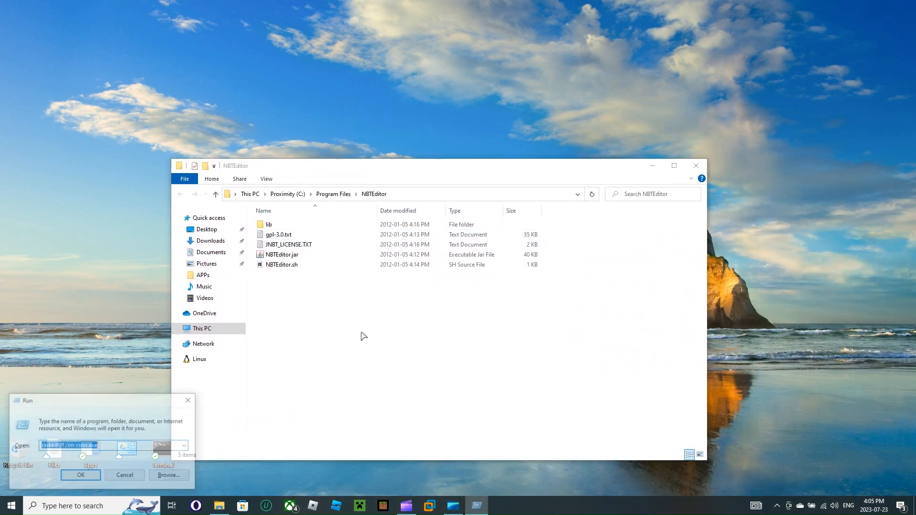
text(\Pro)
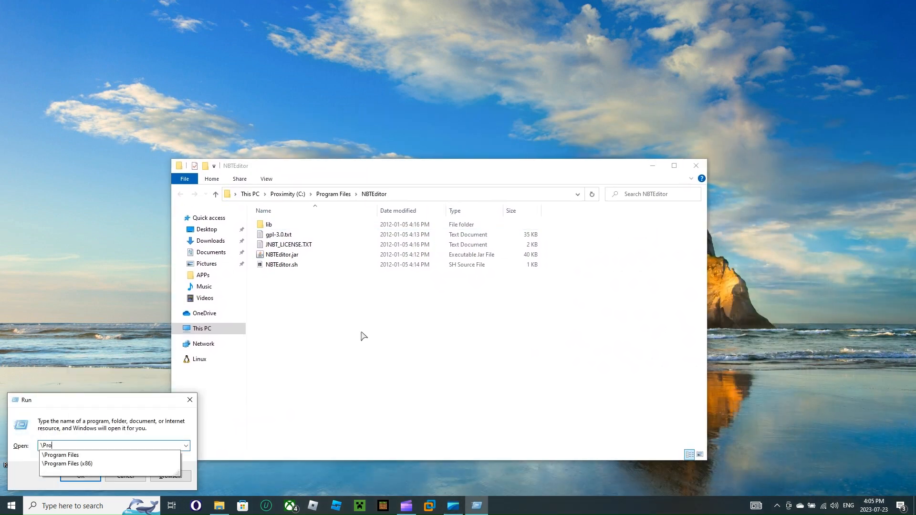
text(gramDat)
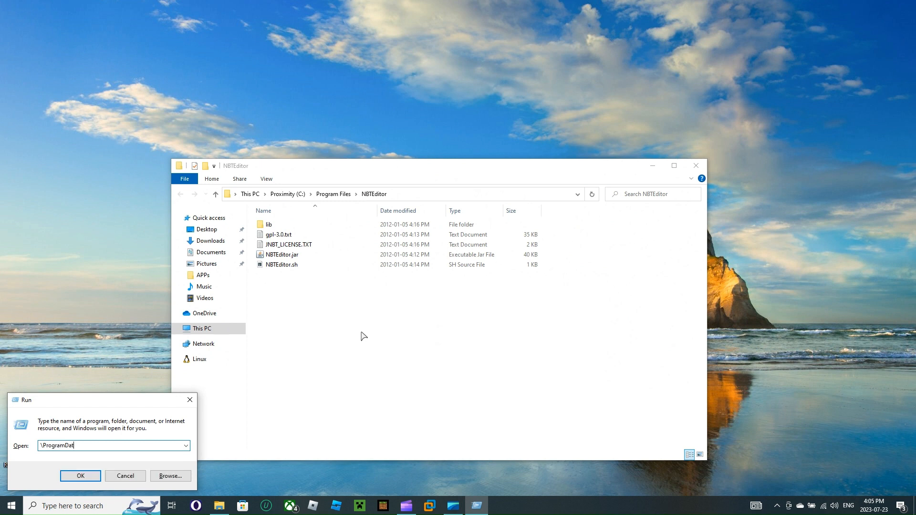
text(a\)
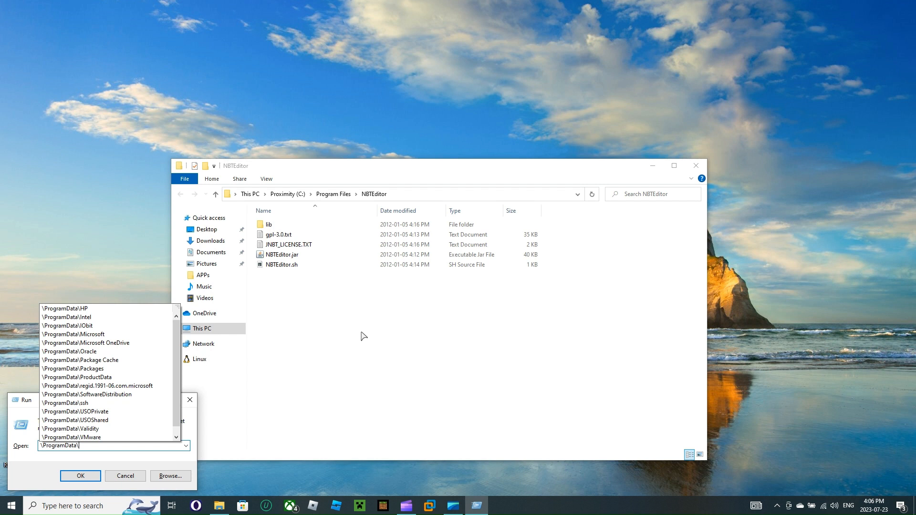
text(Miceoso)
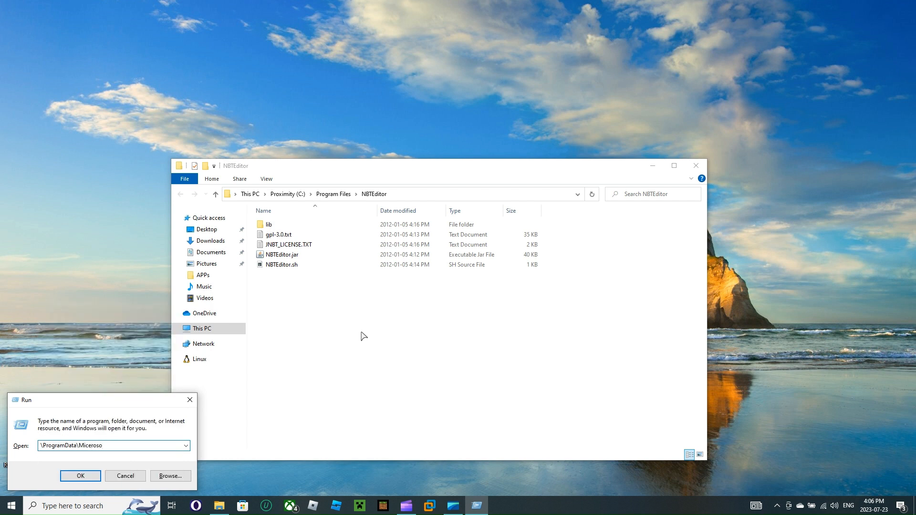
key(BackSpace)
key(BackSpace)
key(BackSpace)
key(BackSpace)
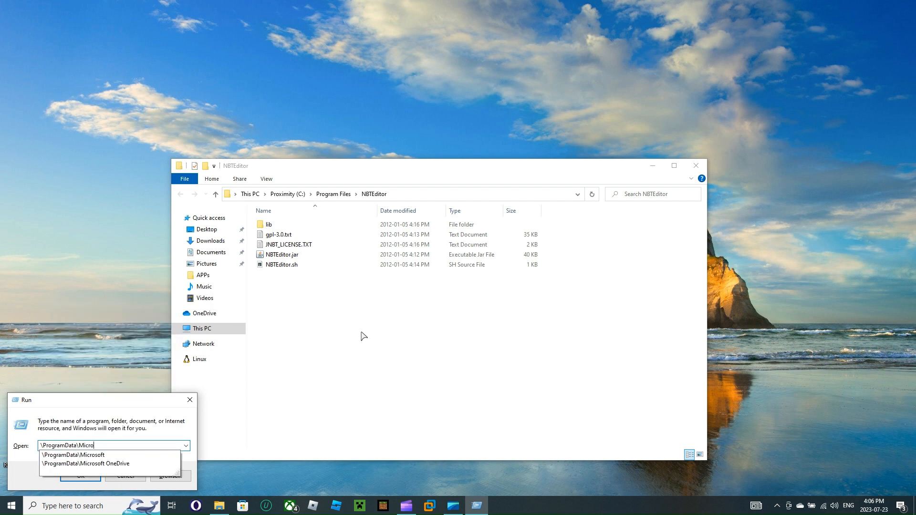
text(rosoft\)
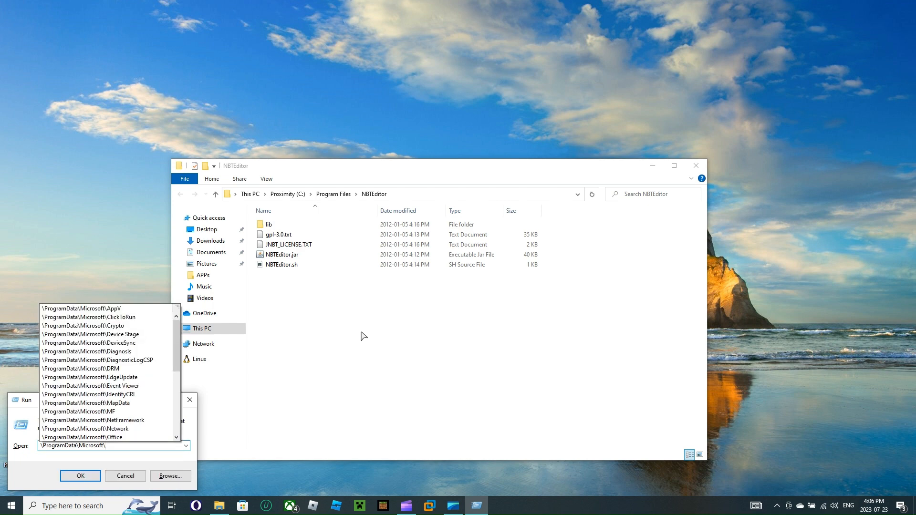
text(S)
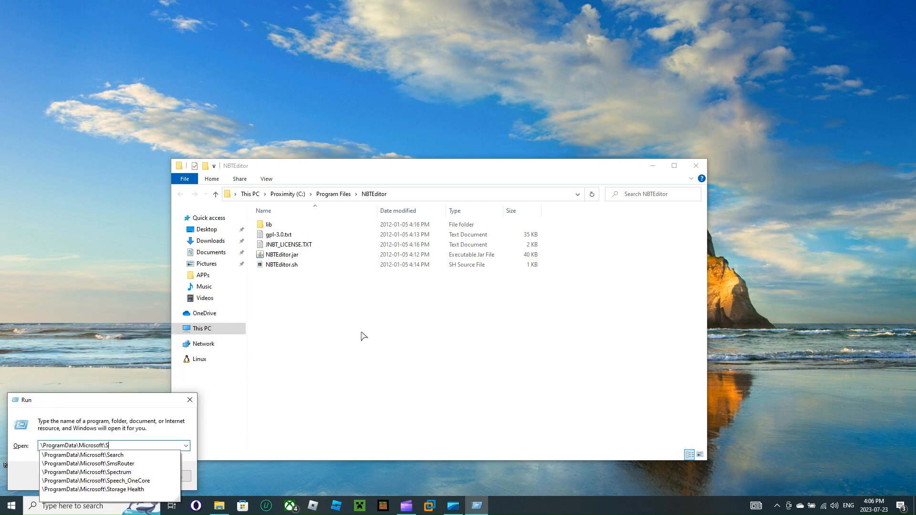
key(BackSpace)
text(Win)
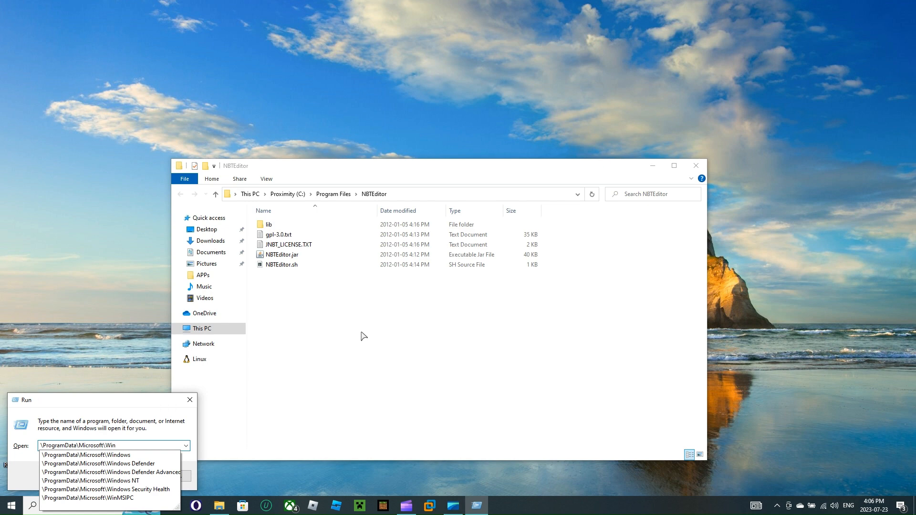
key(Down)
text(\)
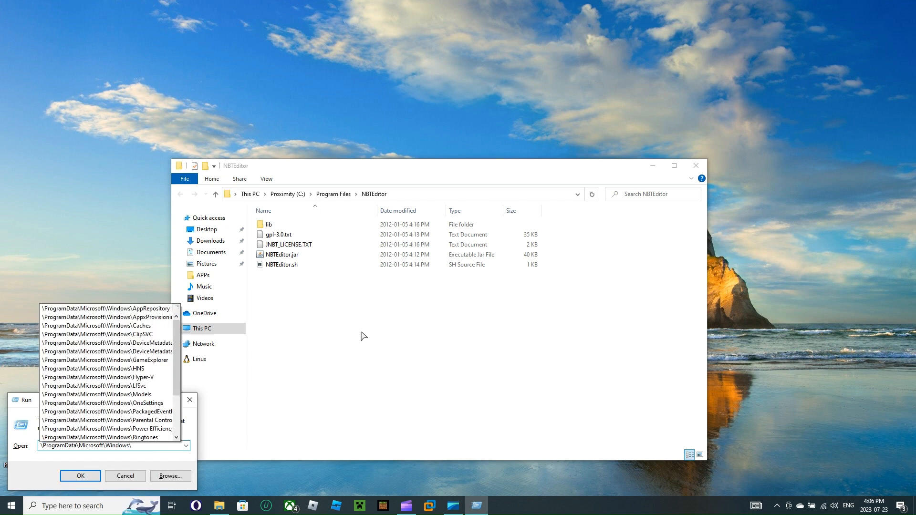
text(S)
key(Down)
key(Down)
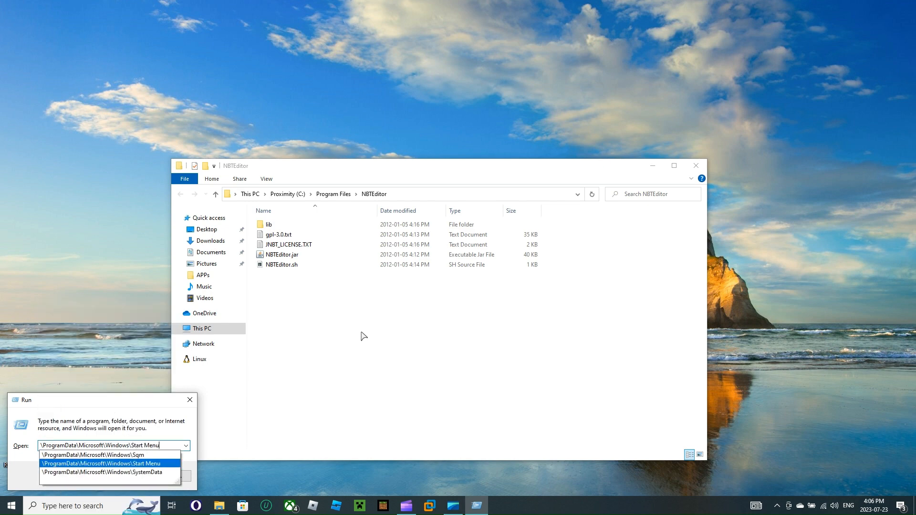
text(\Progra)
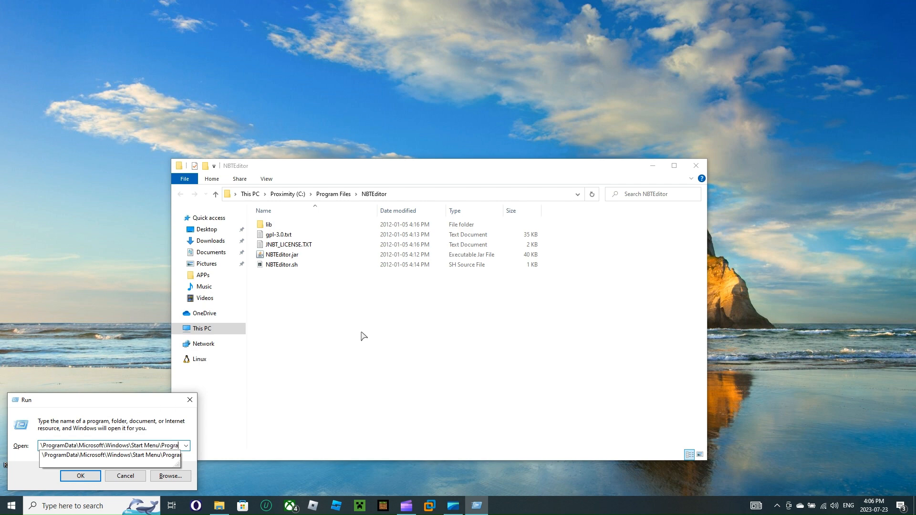
key(Return)
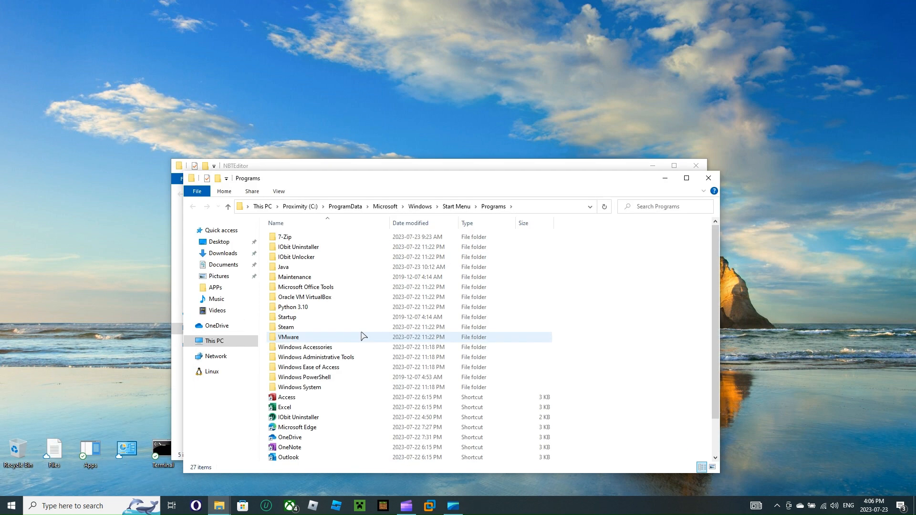
- Snap the Programs folder window to the right half of the screen and the NBTEditor folder window to the left half
drag(401, 179, 915, 89)
click(315, 135)
drag(770, 368, 701, 413)
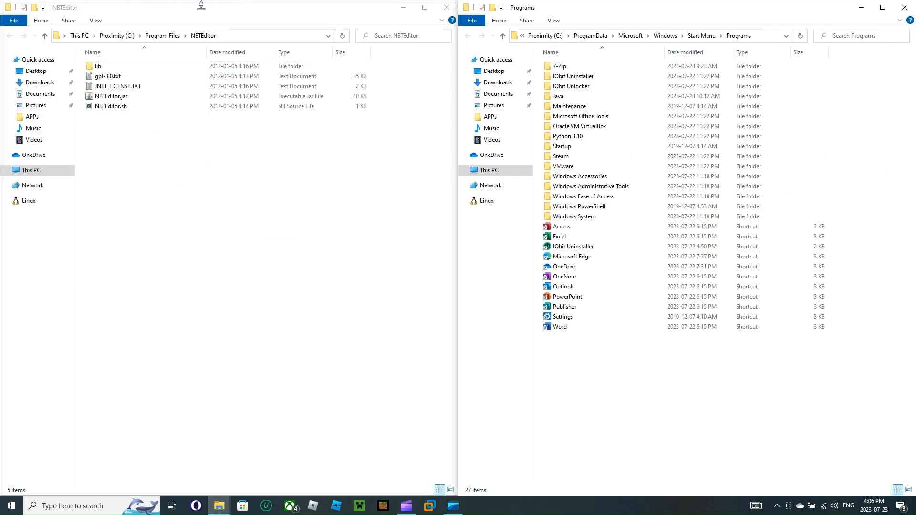
drag(201, 7, 2, 477)
drag(139, 11, 2, 495)
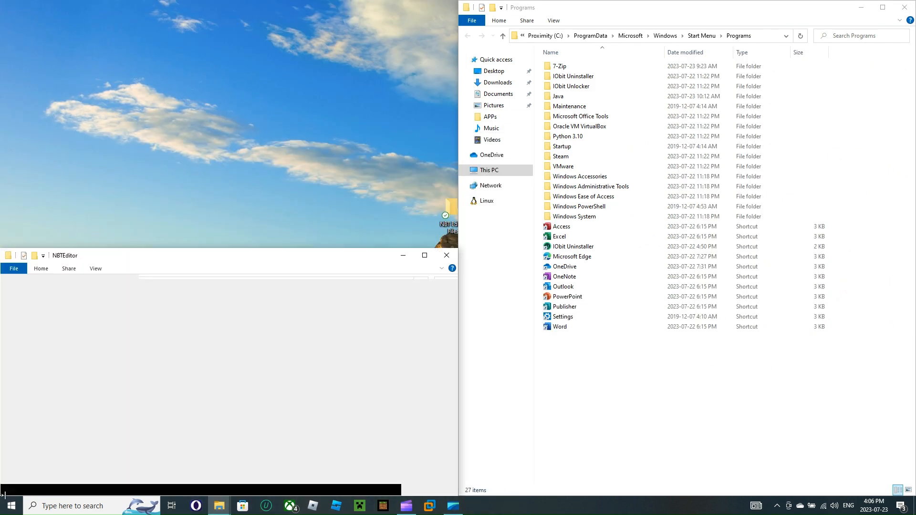
click(456, 235)
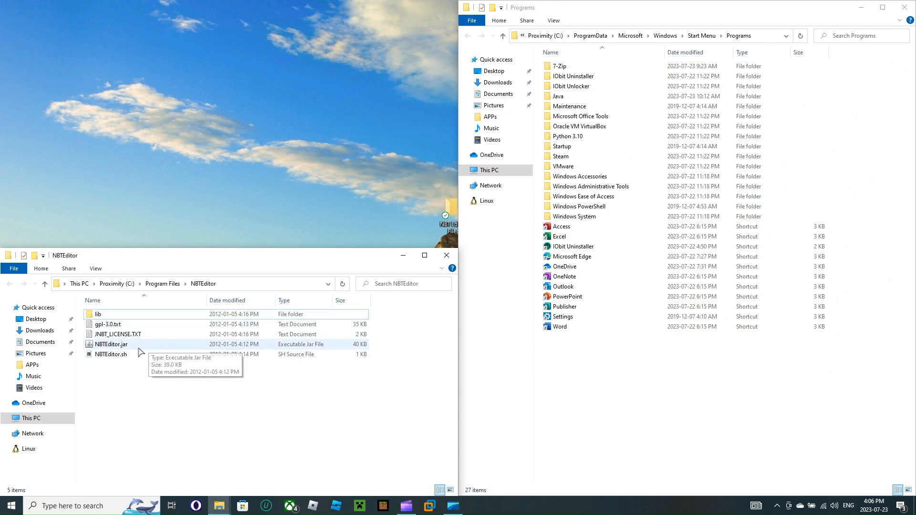
double_click(419, 258)
click(170, 92)
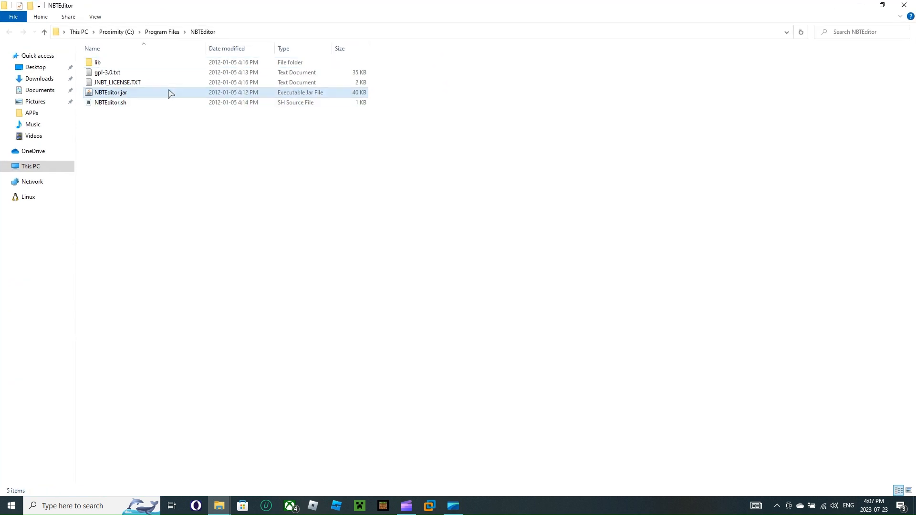
double_click(317, 8)
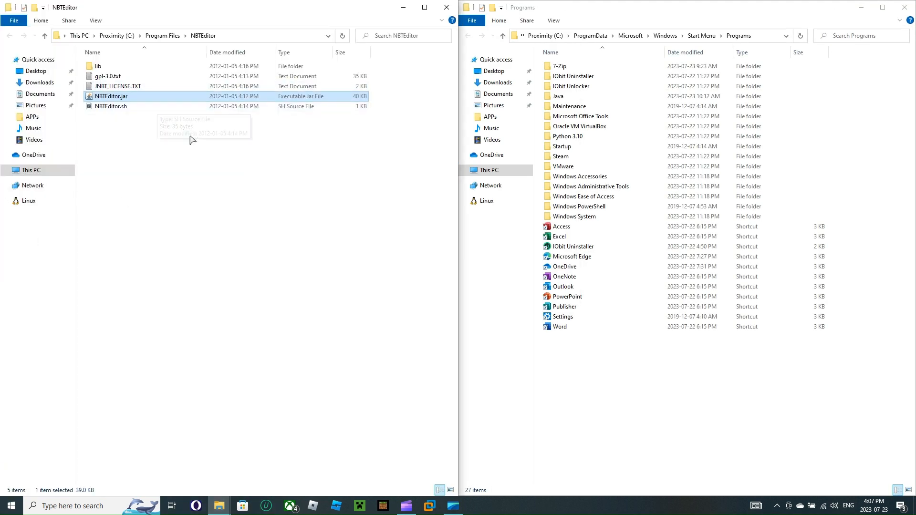
- Open NBTEditor.sh from the NBTEditor folder in Visual Studio Code to view its script, and close the editor
click(120, 107)
double_click(120, 107)
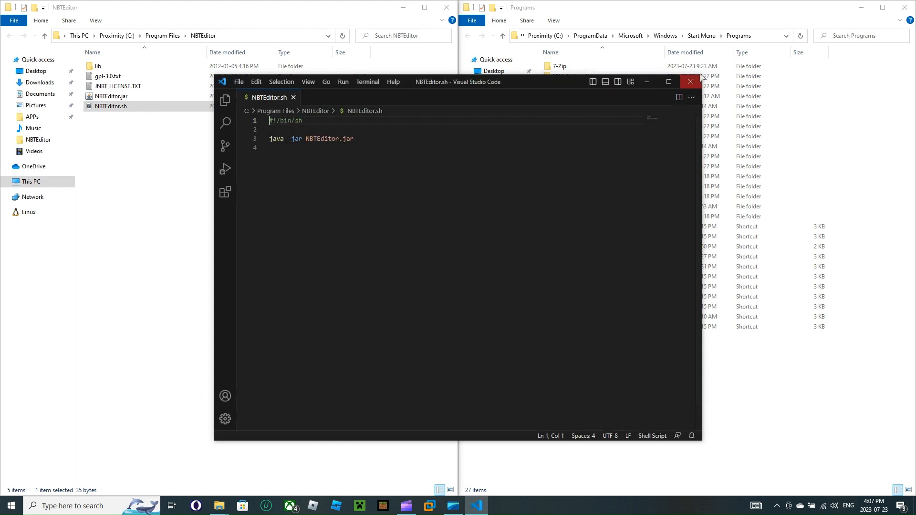
click(683, 82)
- Open gpl-3.0.txt from the NBTEditor folder in Notepad, look through the license text and close it
double_click(241, 77)
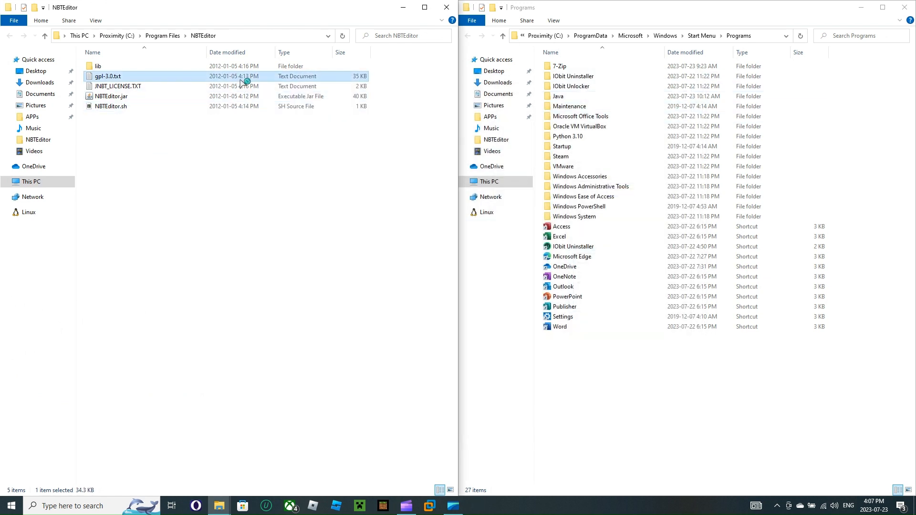
scroll(314, 213, down, 9)
scroll(314, 212, down, 8)
drag(794, 136, 800, 419)
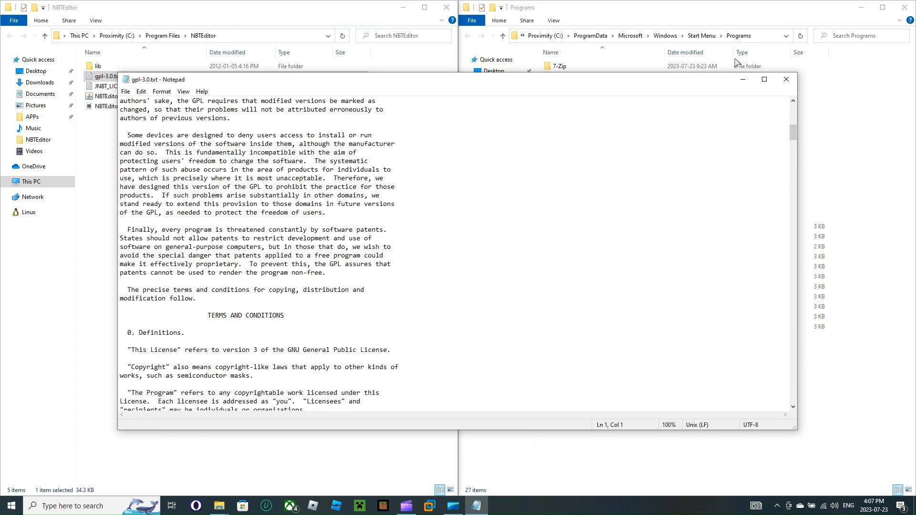
click(764, 79)
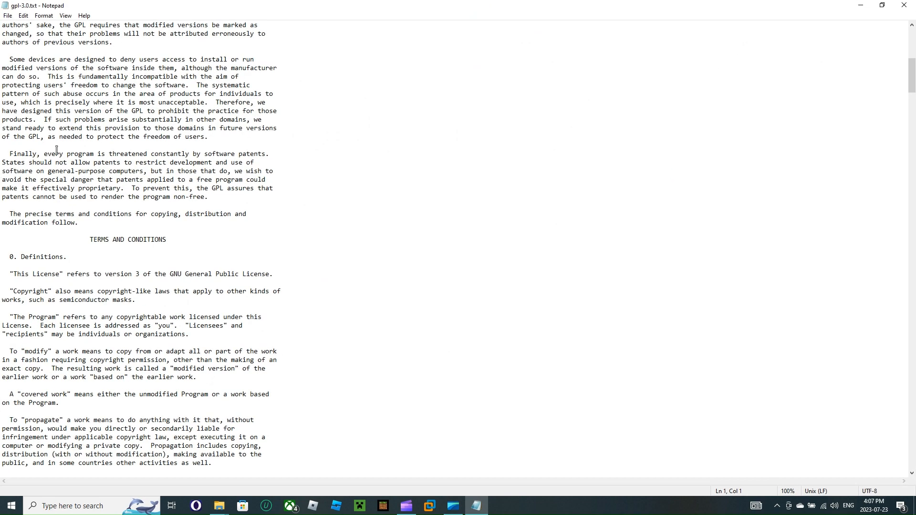
click(904, 6)
double_click(127, 78)
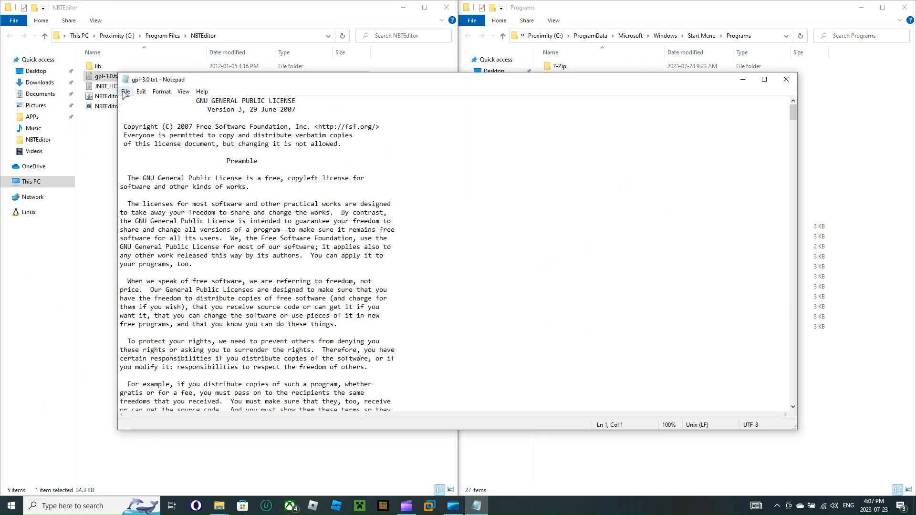
click(787, 79)
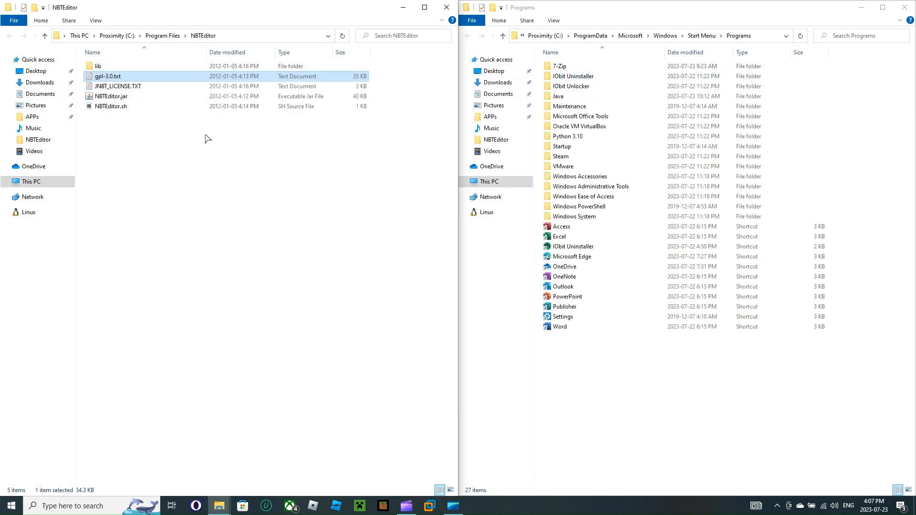
- Open JNBT_LICENSE.TXT in Notepad to view the license, close it and deselect the file
double_click(172, 89)
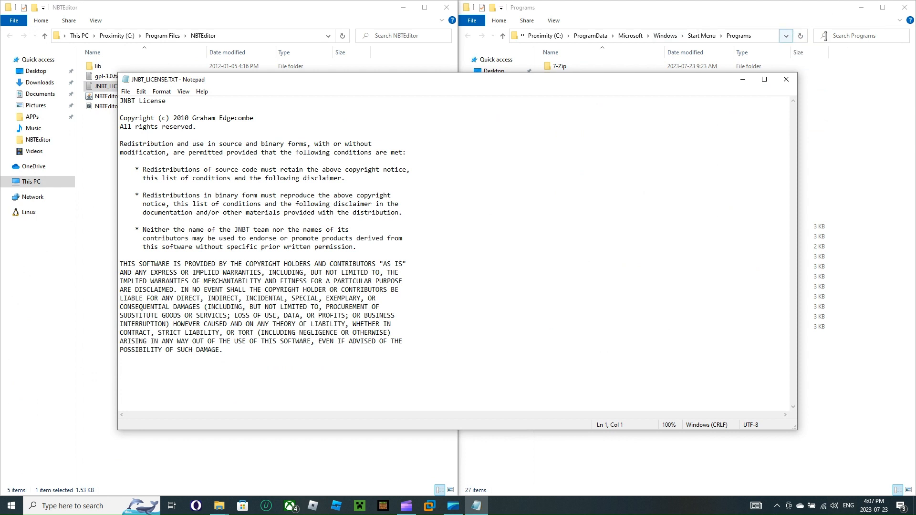
click(786, 79)
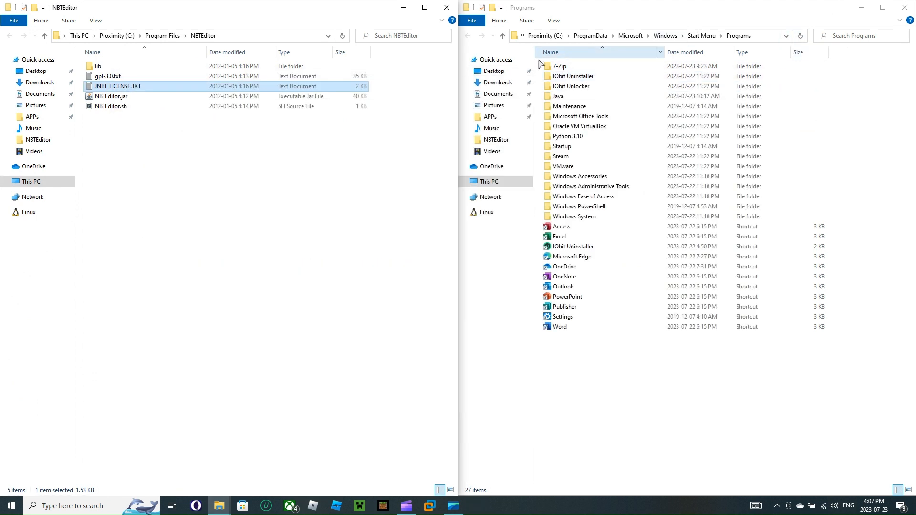
click(175, 241)
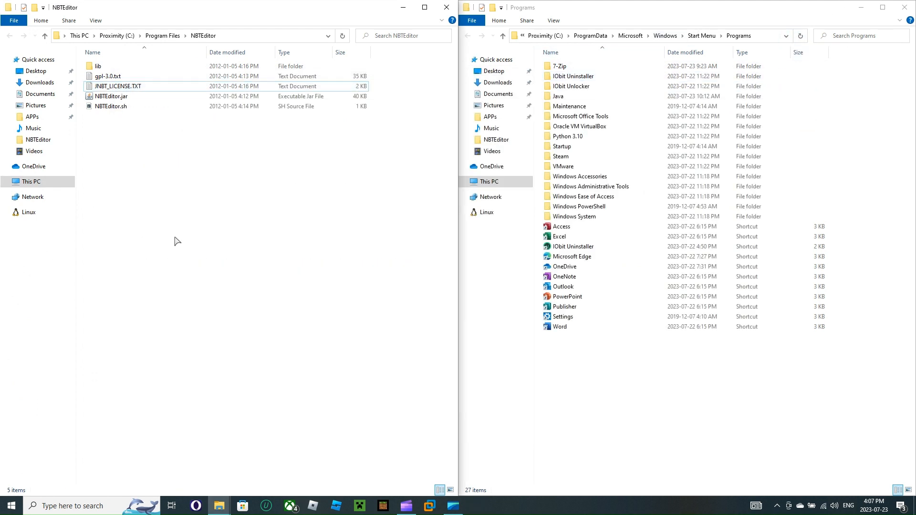
- Try to view jnbt-1.1.jar from the lib folder in Visual Studio Code, close the editor and return to the NBTEditor folder
double_click(132, 70)
right_click(118, 68)
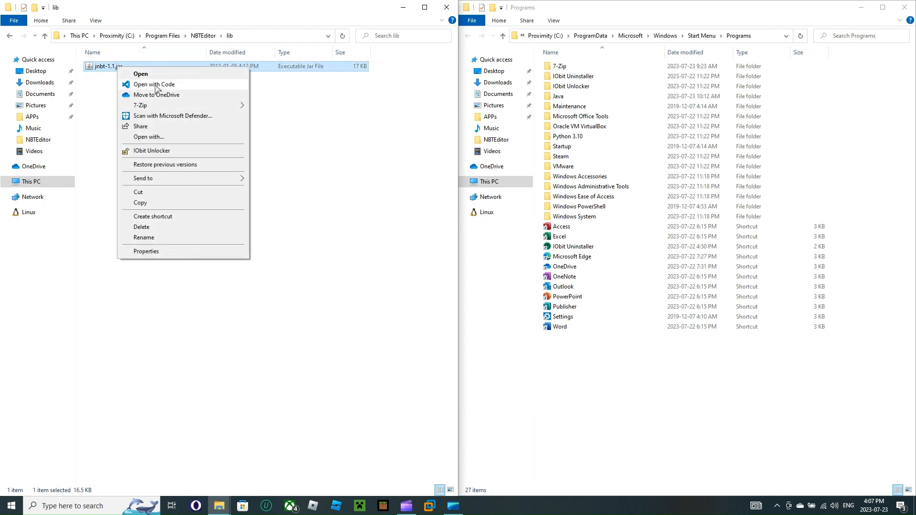
click(143, 84)
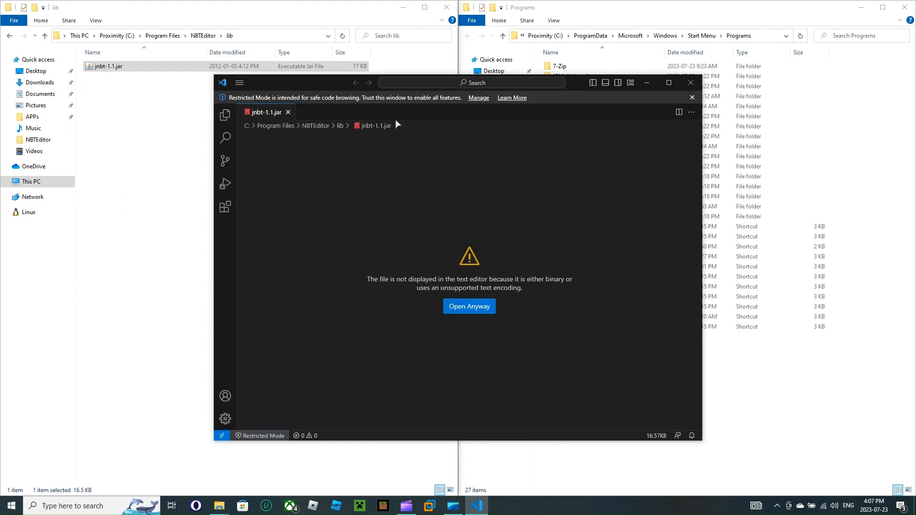
click(488, 305)
click(617, 99)
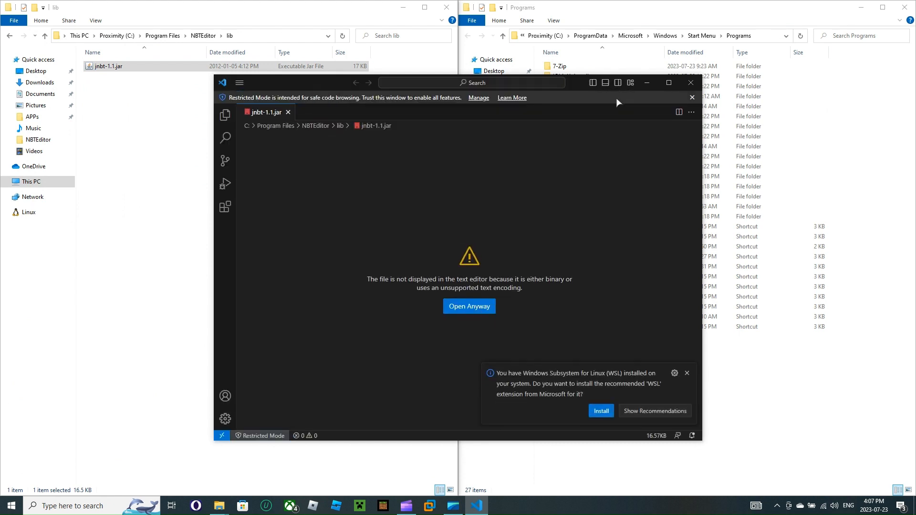
click(690, 82)
click(9, 35)
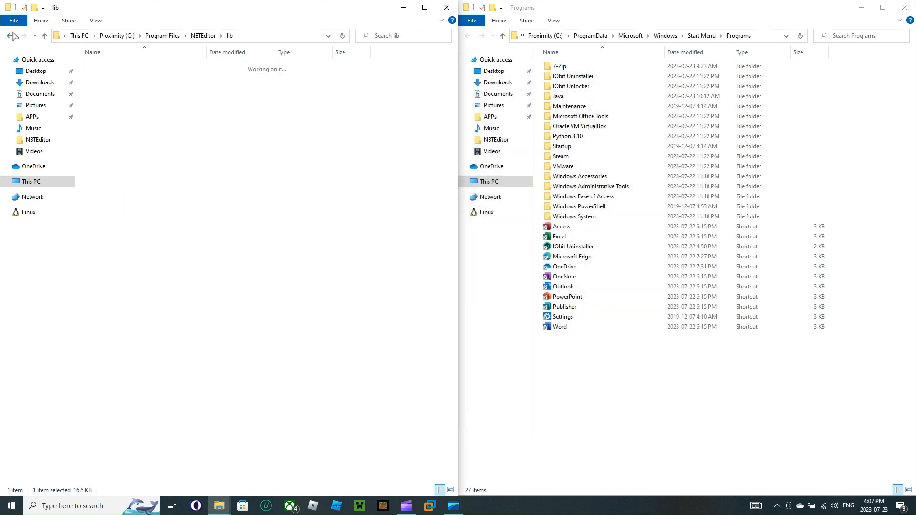
- Launch NBTEditor.jar, close its window, and open the jar's contents as text in Visual Studio Code despite the binary format
double_click(117, 96)
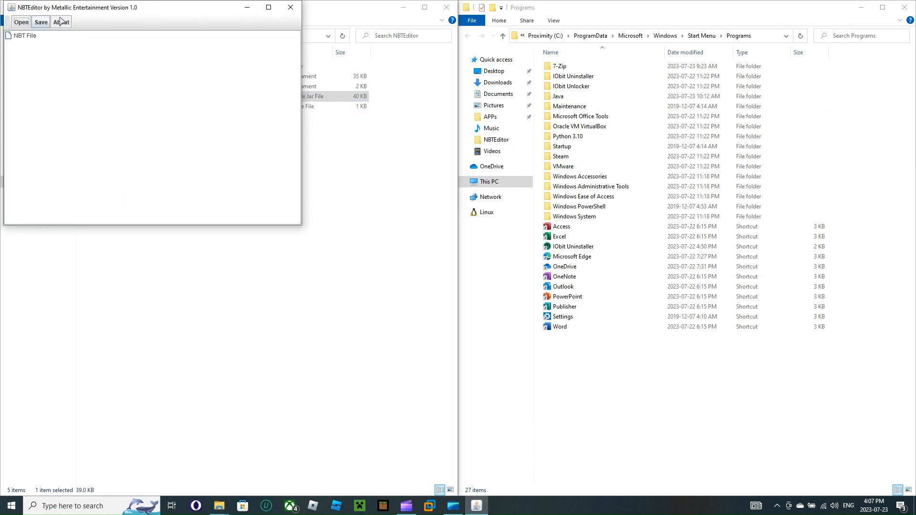
click(290, 7)
right_click(144, 98)
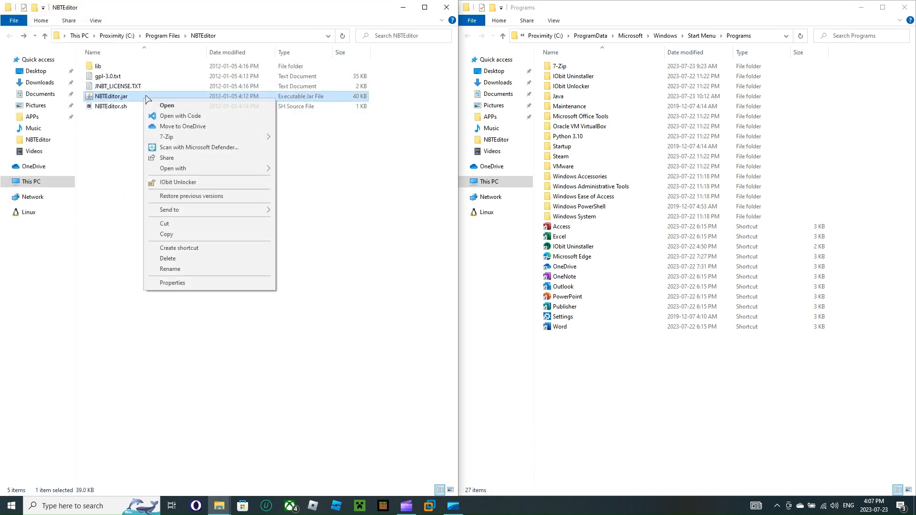
click(183, 116)
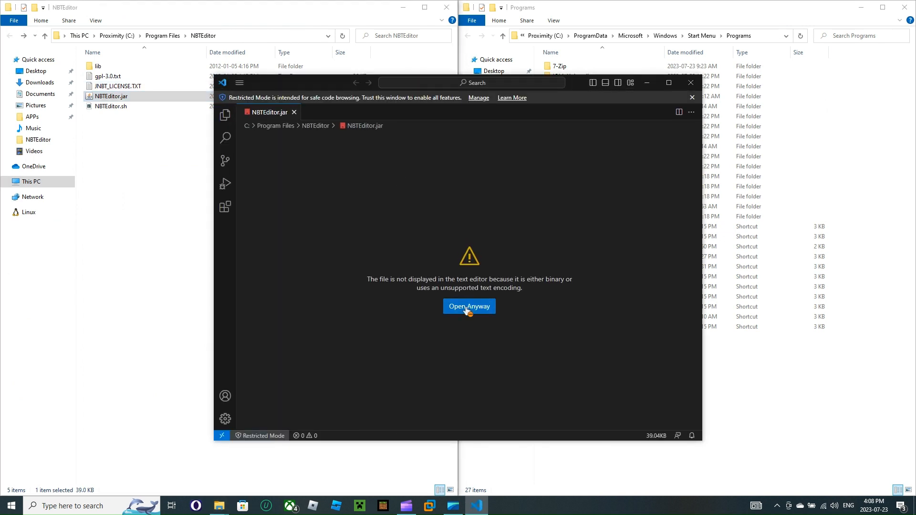
click(467, 308)
click(368, 114)
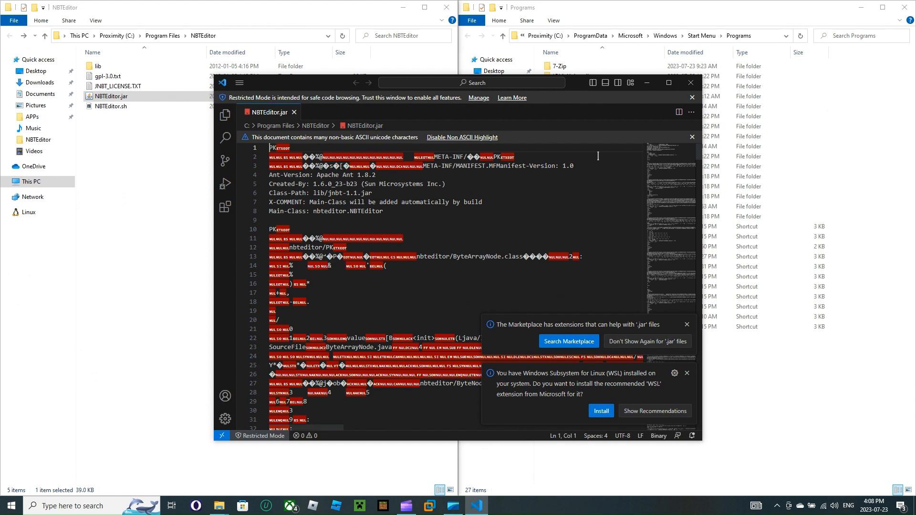
- Close the Visual Studio Code window and clear the file selection in the NBTEditor folder
click(691, 82)
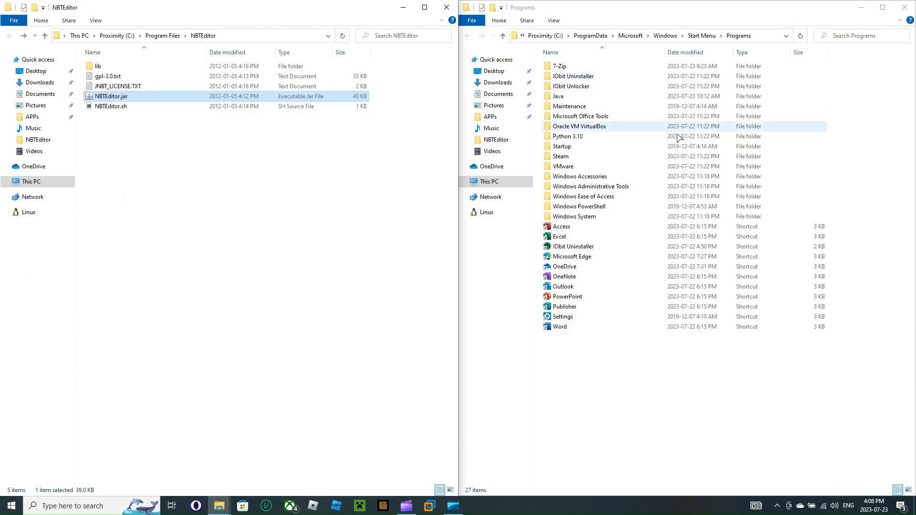
right_click(389, 128)
click(411, 165)
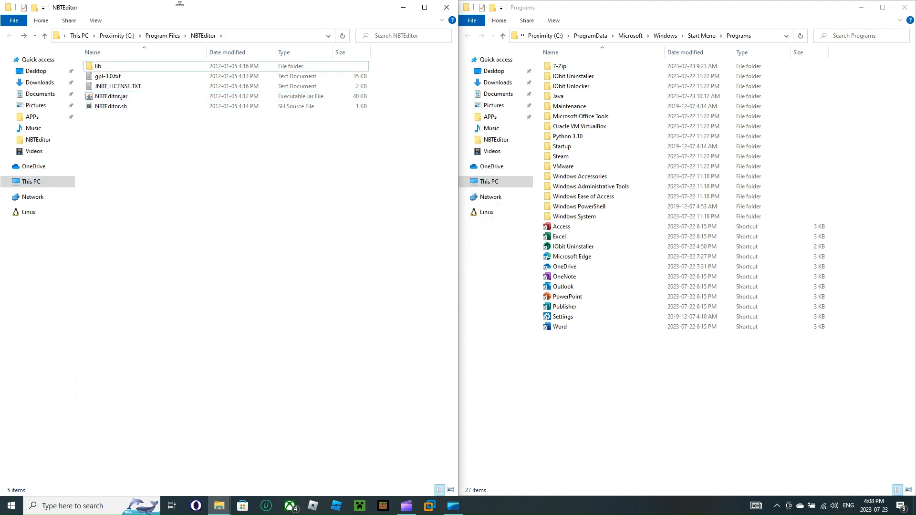
click(230, 97)
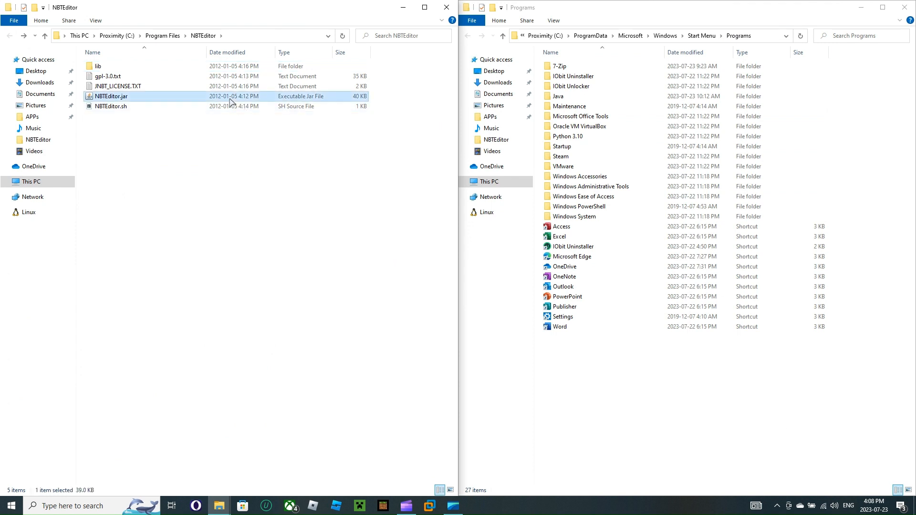
right_click(230, 97)
key(Escape)
click(255, 186)
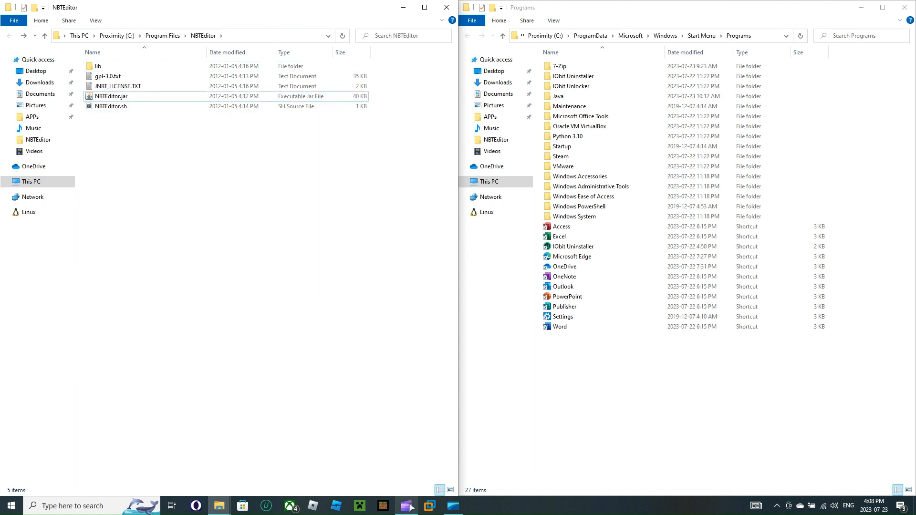
click(257, 98)
right_click(257, 98)
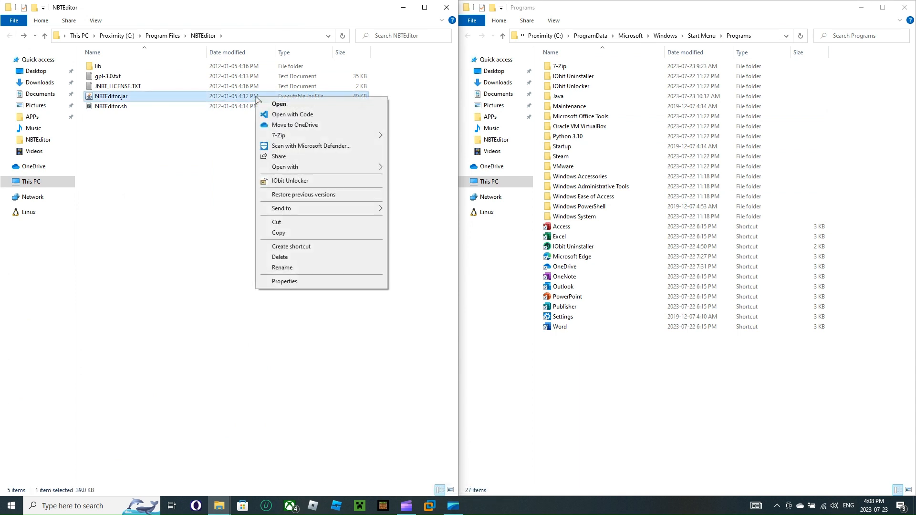
click(279, 233)
drag(338, 173, 172, 305)
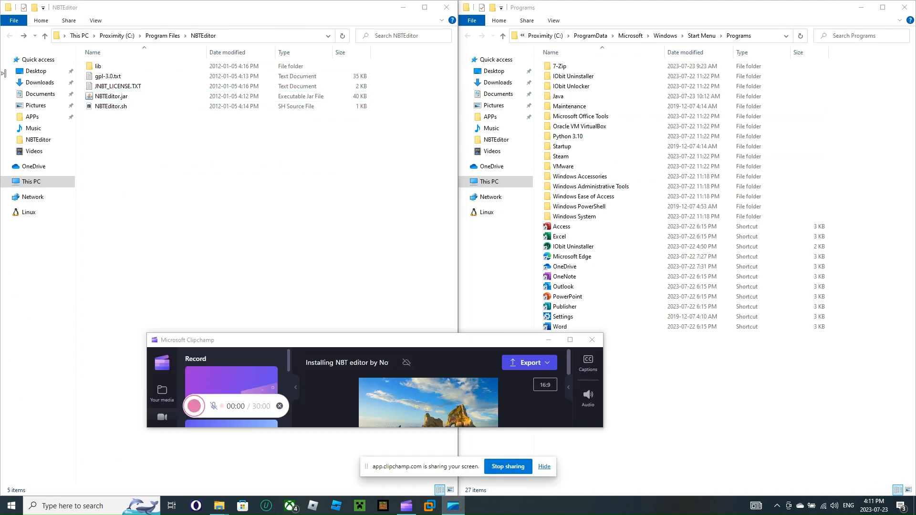
- Hide the screen-sharing notice, minimize Clipchamp and maximize the Programs folder window
click(544, 466)
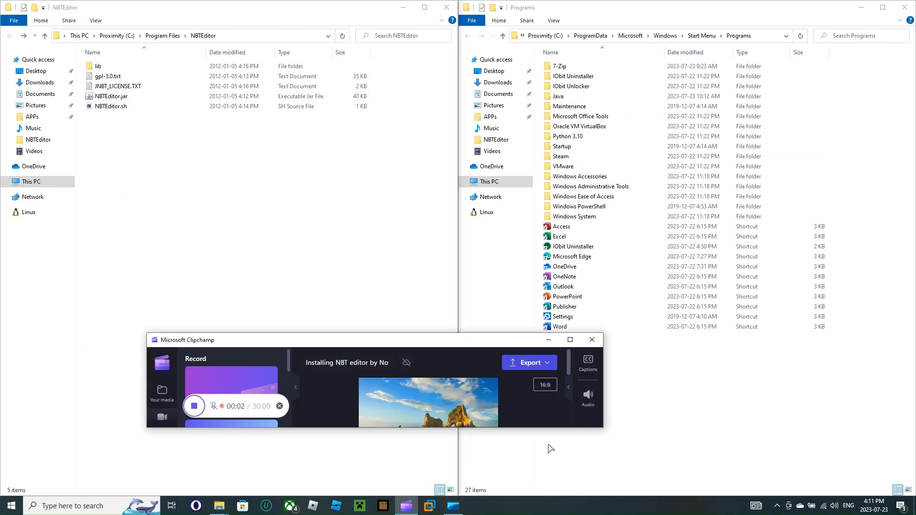
click(548, 340)
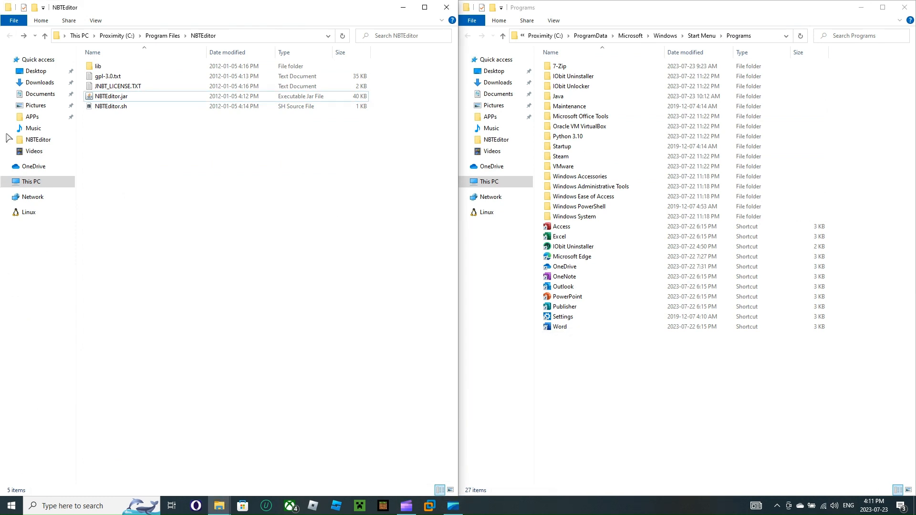
right_click(607, 373)
click(891, 5)
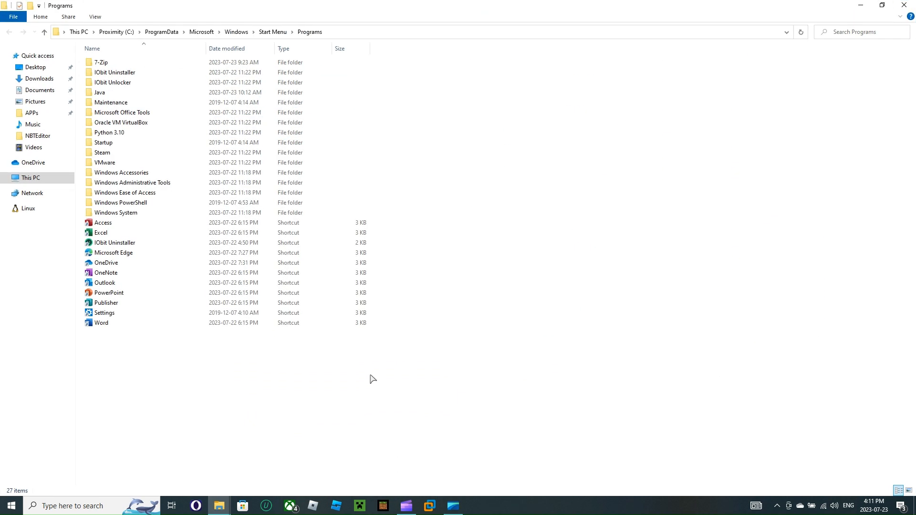
- Create a folder named NBT Editor in Start Menu Programs, open it and dock its window beside the NBTEditor folder
right_click(371, 375)
mouse_move(392, 354)
click(504, 354)
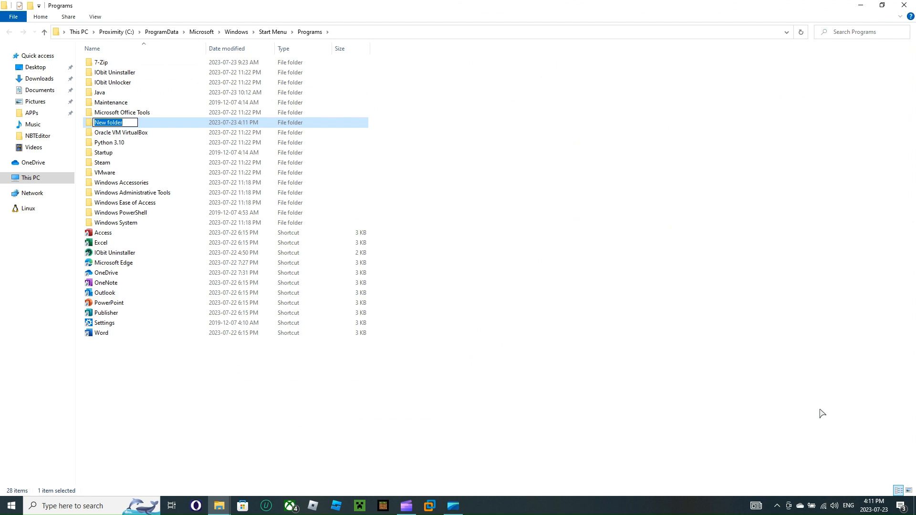
text(NBT Editor)
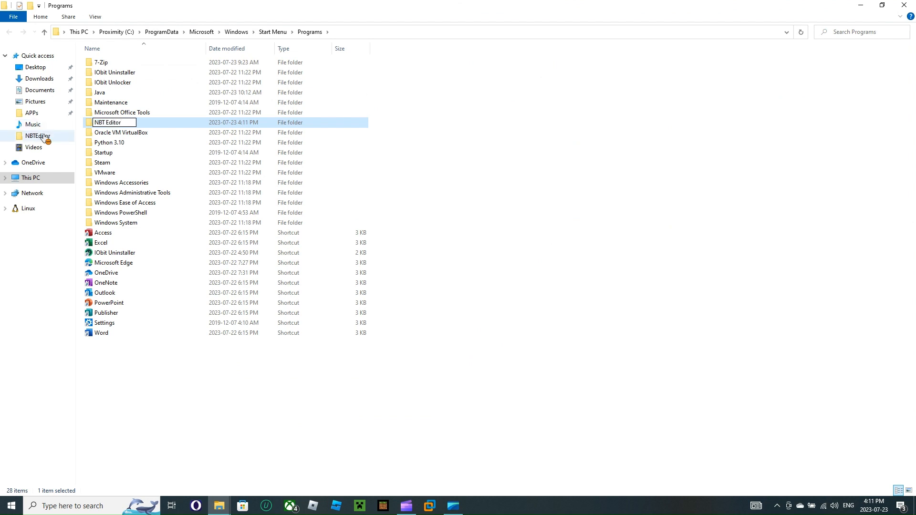
double_click(277, 123)
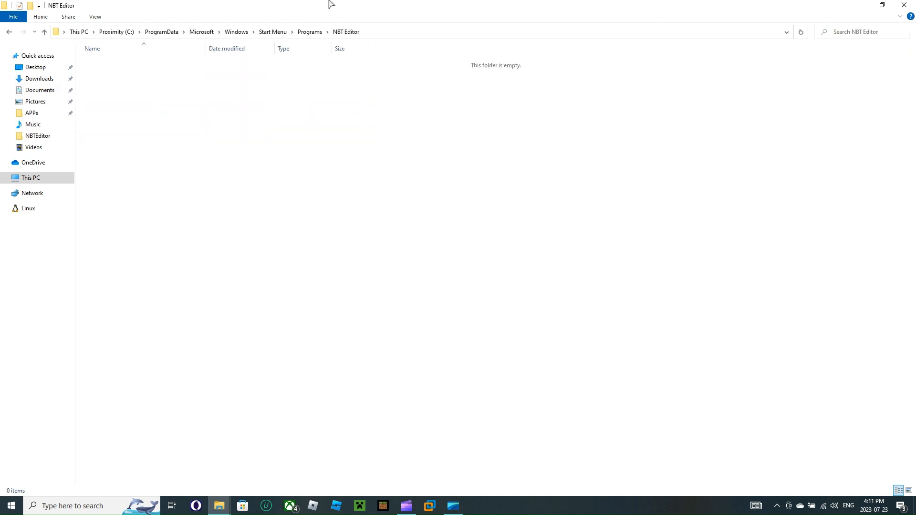
drag(330, 2, 915, 258)
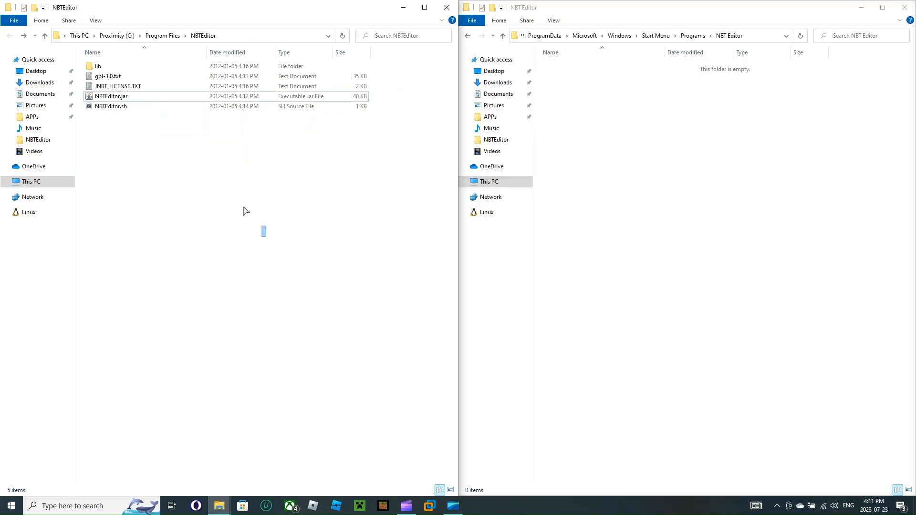
- Create desktop shortcuts for NBTEditor.jar, JNBT_LICENSE.TXT and gpl-3.0.txt, and close the NBTEditor folder window
right_click(159, 100)
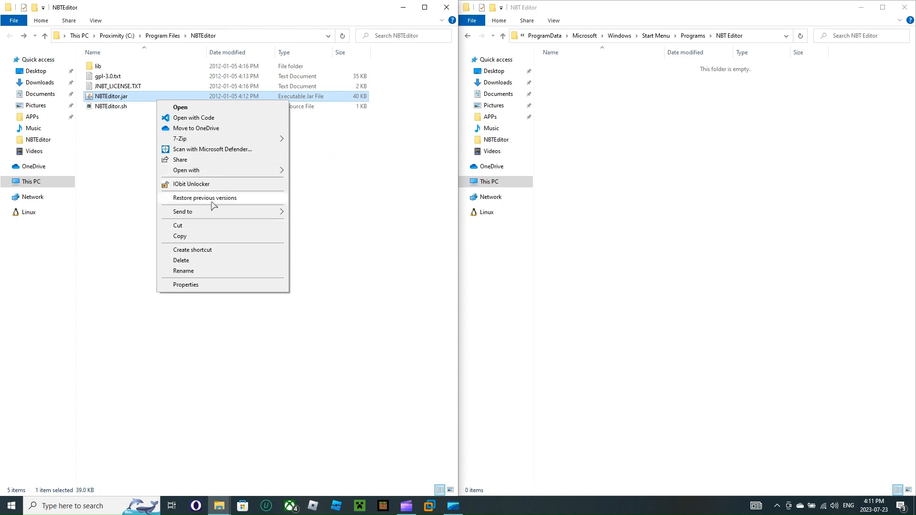
mouse_move(213, 211)
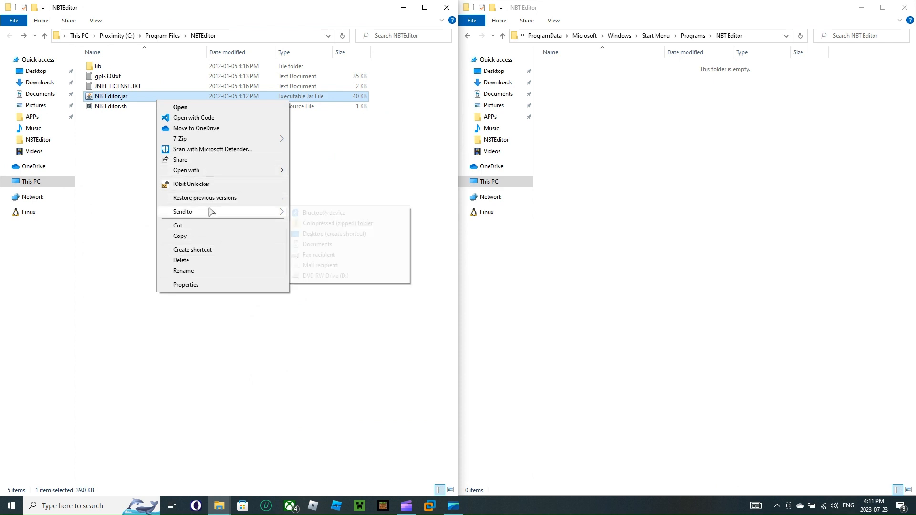
click(344, 233)
right_click(191, 85)
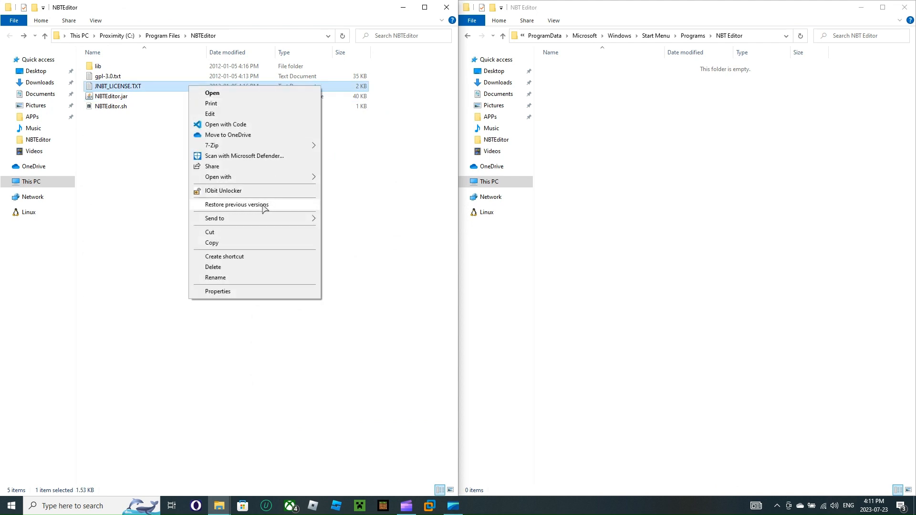
mouse_move(222, 219)
click(341, 241)
right_click(173, 76)
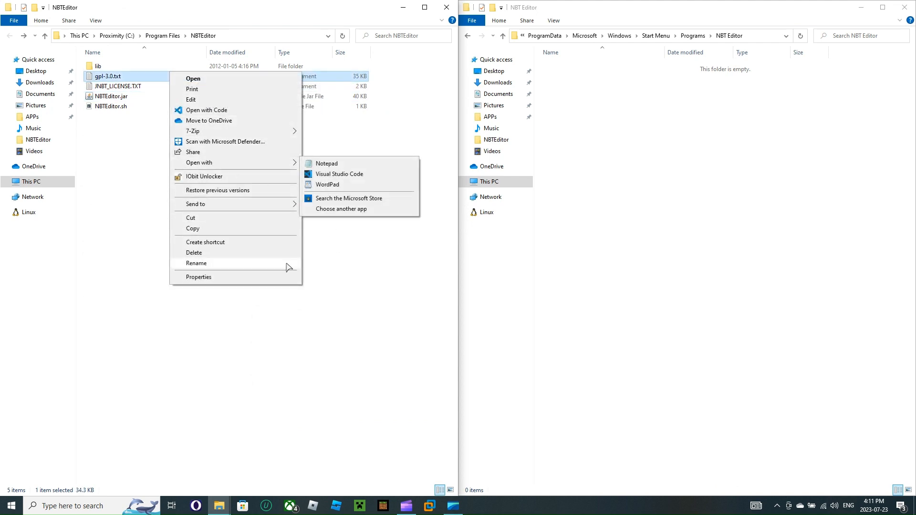
mouse_move(286, 205)
click(318, 229)
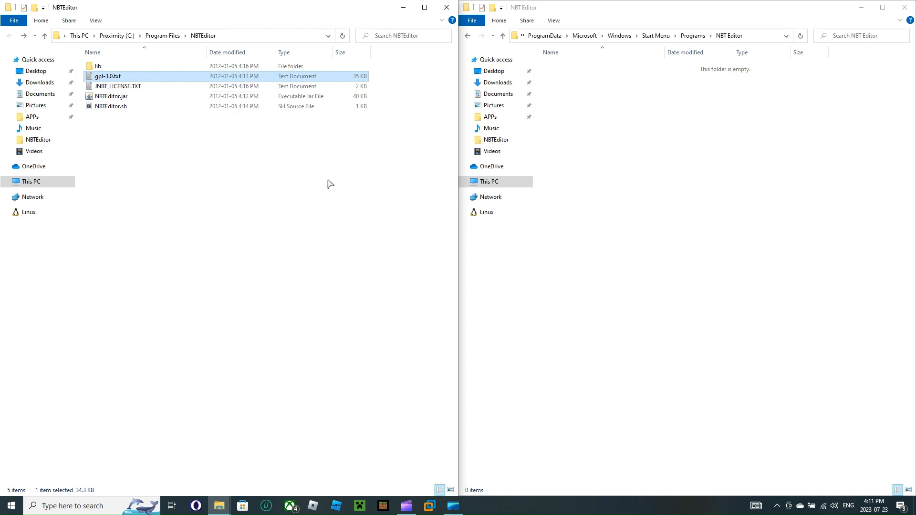
click(327, 184)
click(447, 7)
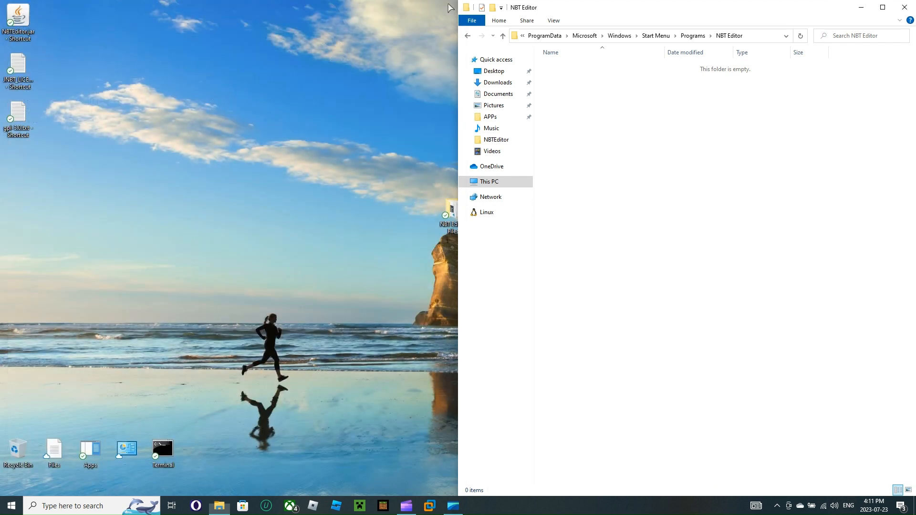
- Check the license text behind the gpl-3.0.txt desktop shortcut and rename the shortcut as GNU General Public Licence
double_click(27, 114)
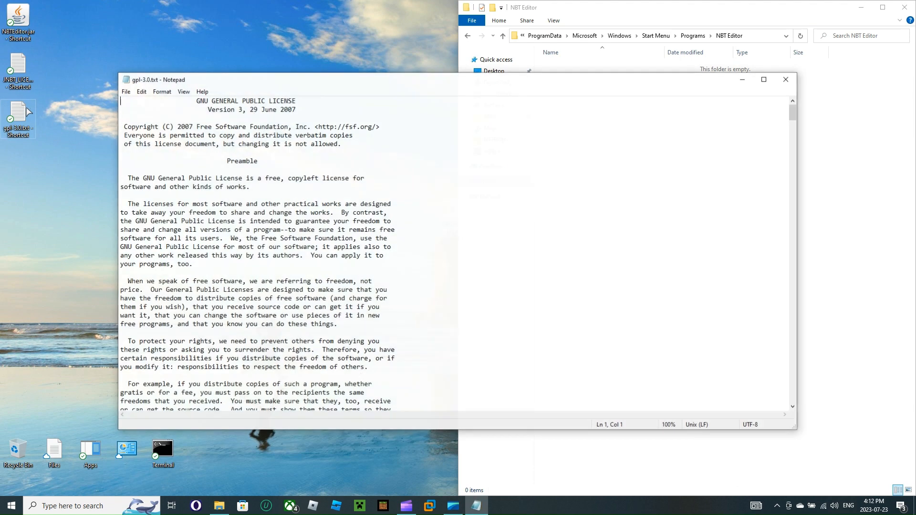
click(786, 79)
right_click(17, 129)
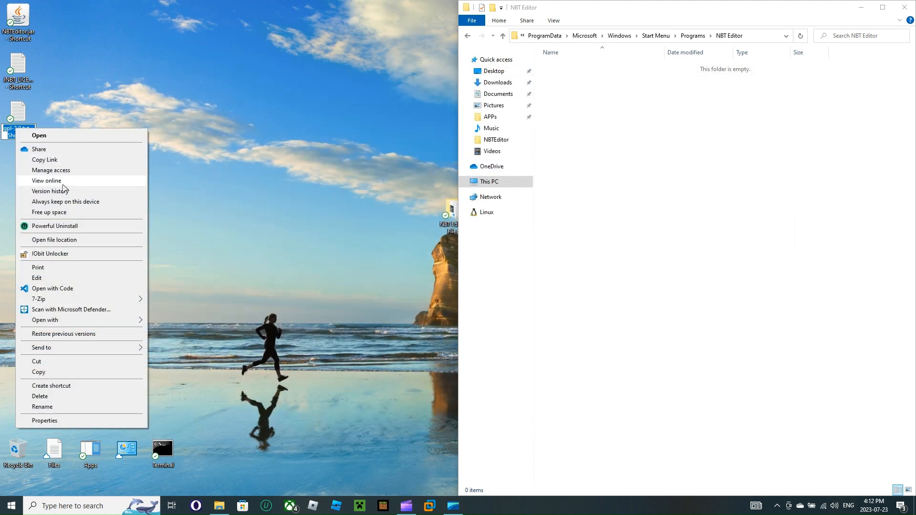
right_click(21, 113)
click(48, 392)
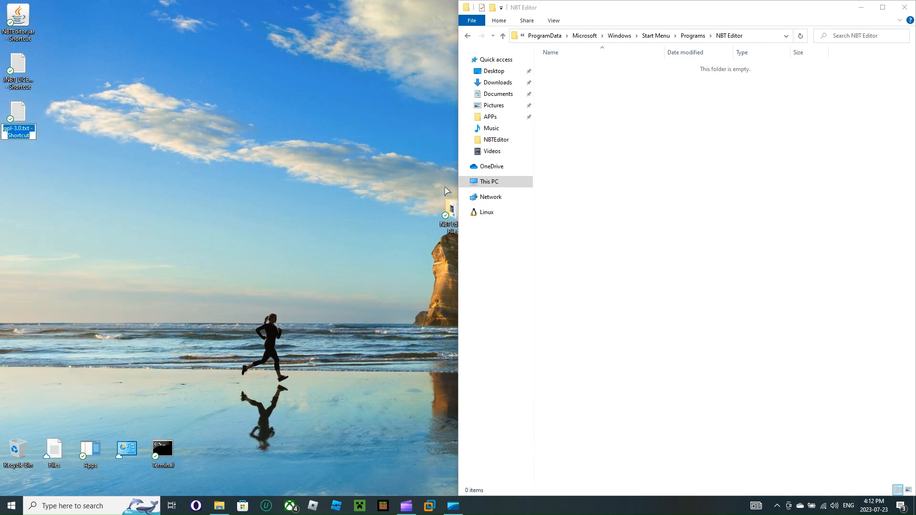
text(GNU)
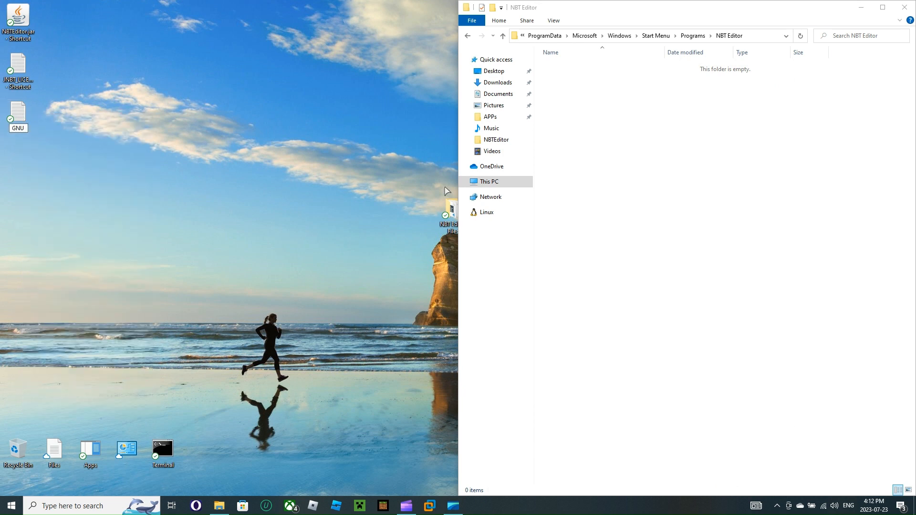
text( General Public Licens)
key(BackSpace)
key(BackSpace)
text(nce)
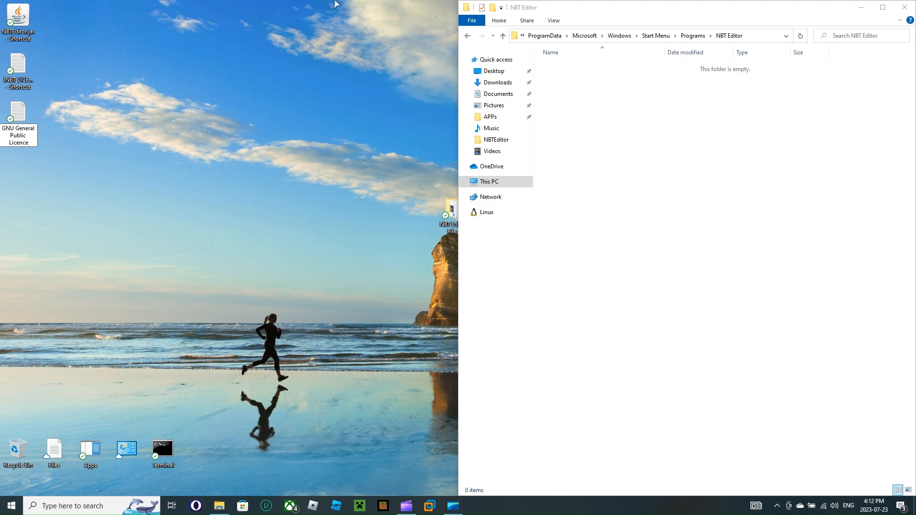
key(Return)
- Check the text behind the JNBT_LICENSE.TXT desktop shortcut and rename the shortcut as JNBT License
double_click(18, 67)
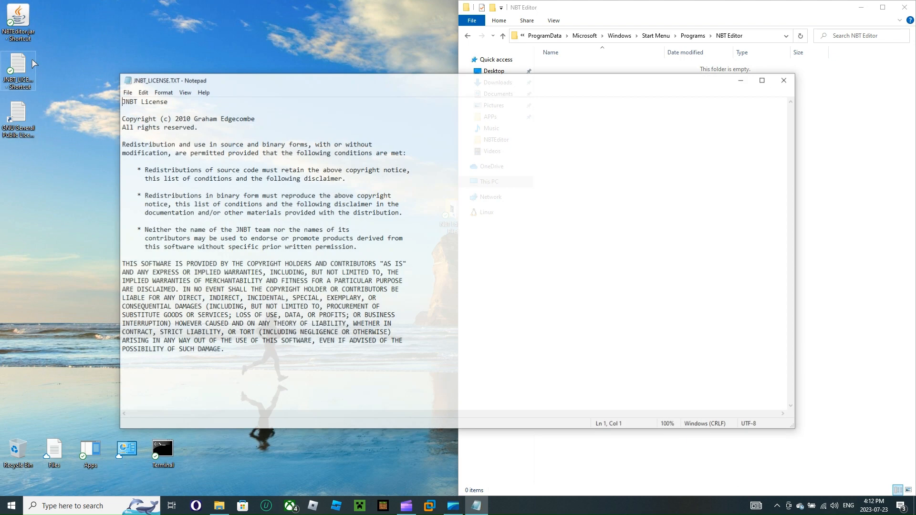
click(785, 79)
right_click(24, 89)
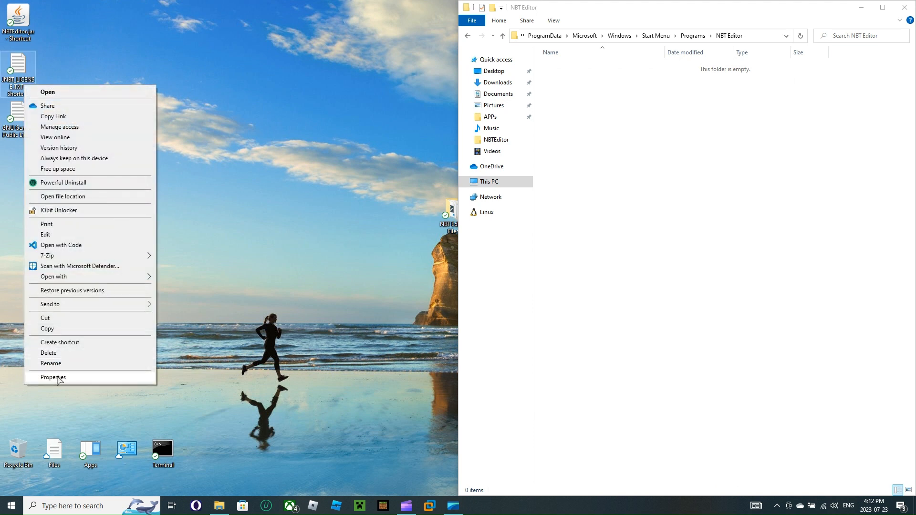
click(51, 363)
text(JNBT License)
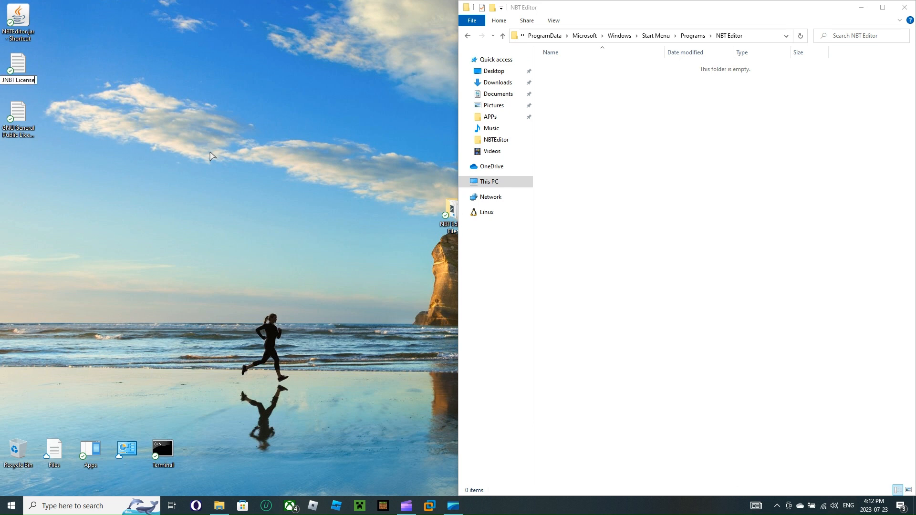
key(Return)
- Delete the GNU General Public Licence desktop shortcut and undo the deletion
right_click(2, 101)
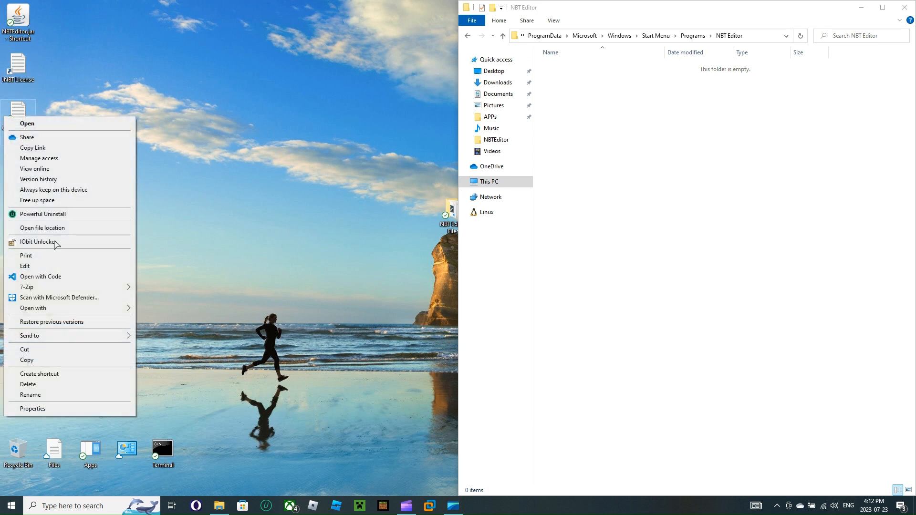
click(91, 392)
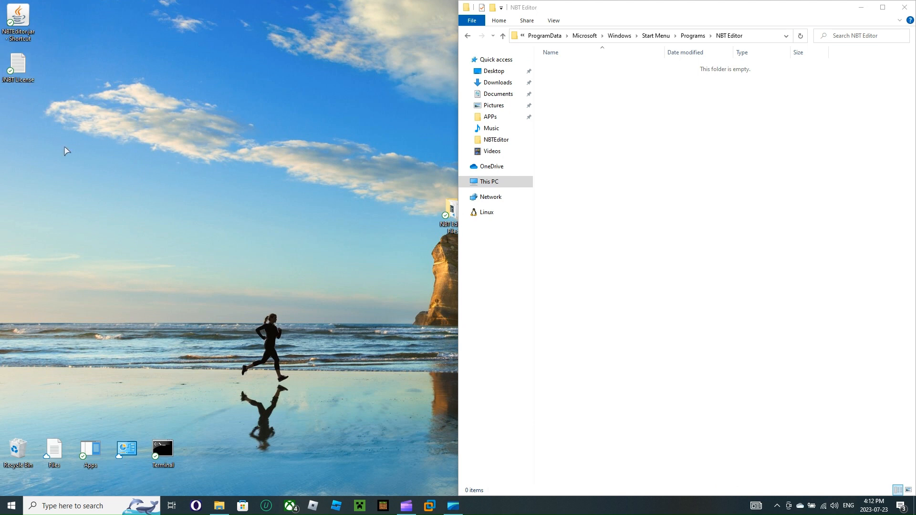
right_click(82, 173)
click(101, 233)
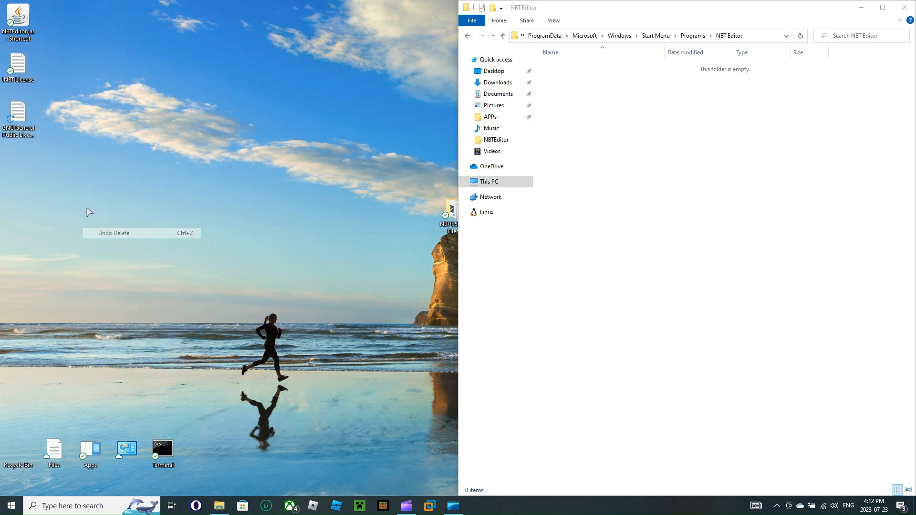
- Correct the spelling of the GNU shortcut's name to GNU General Public License
right_click(18, 128)
click(43, 405)
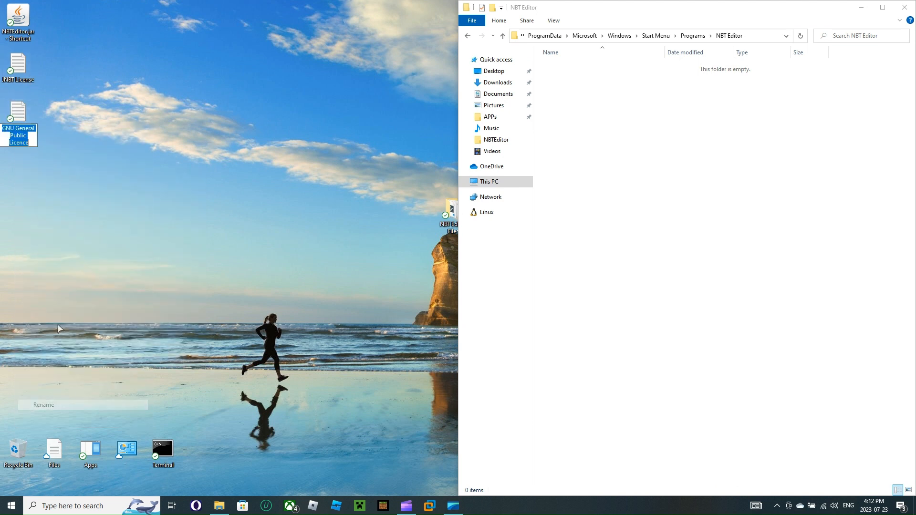
click(33, 138)
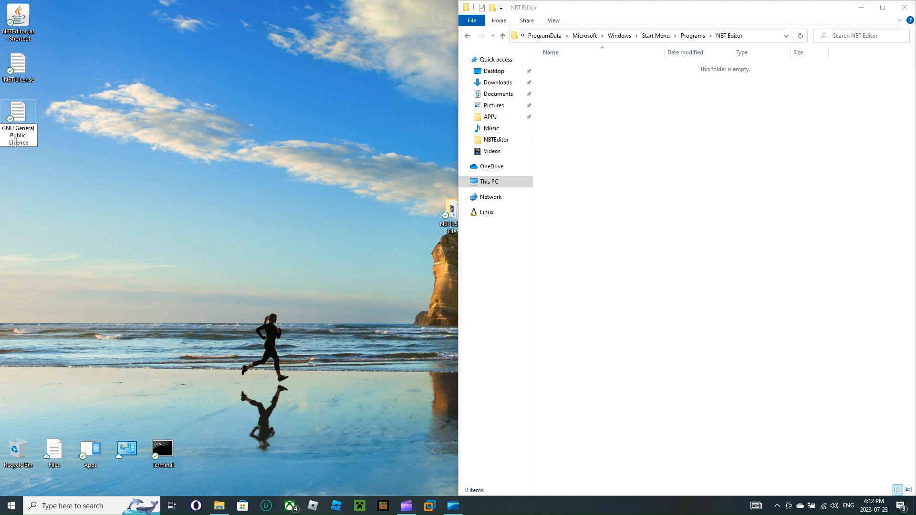
key(Return)
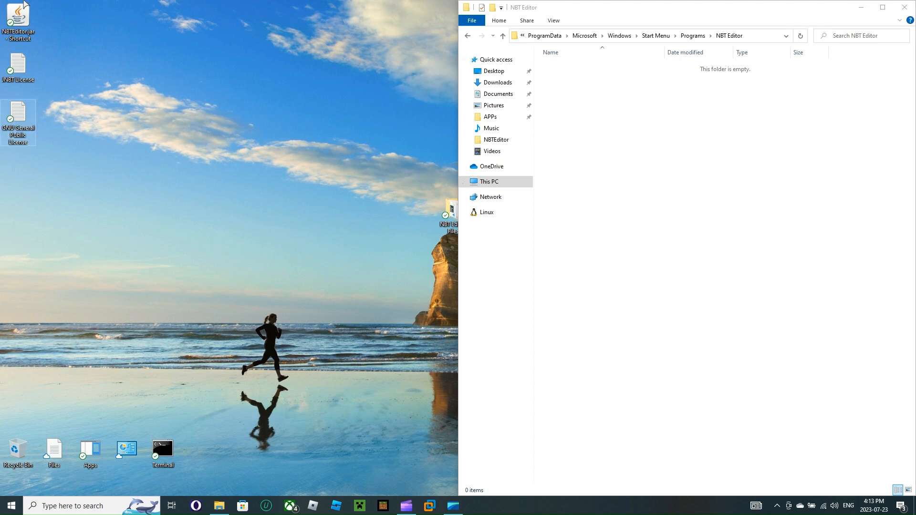
- Rename the NBTEditor.jar desktop shortcut as NBT Editor
right_click(10, 4)
click(126, 266)
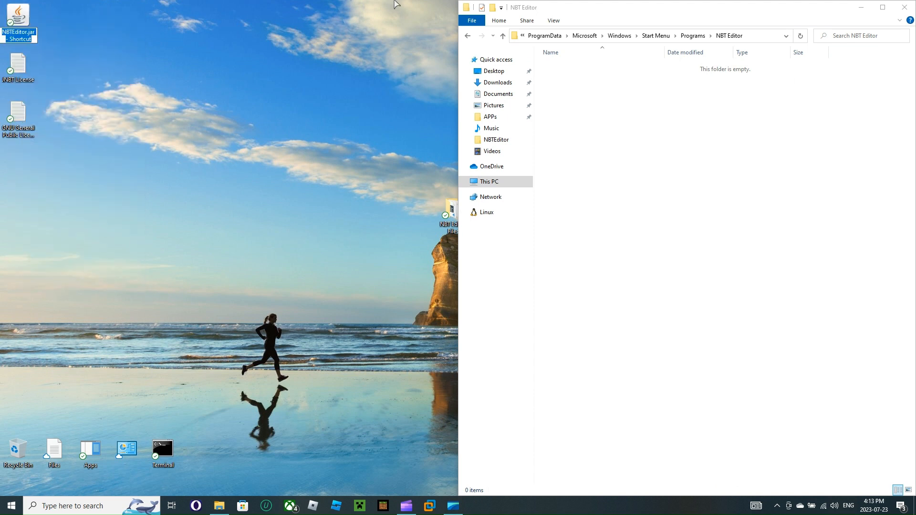
text(NBT Editor)
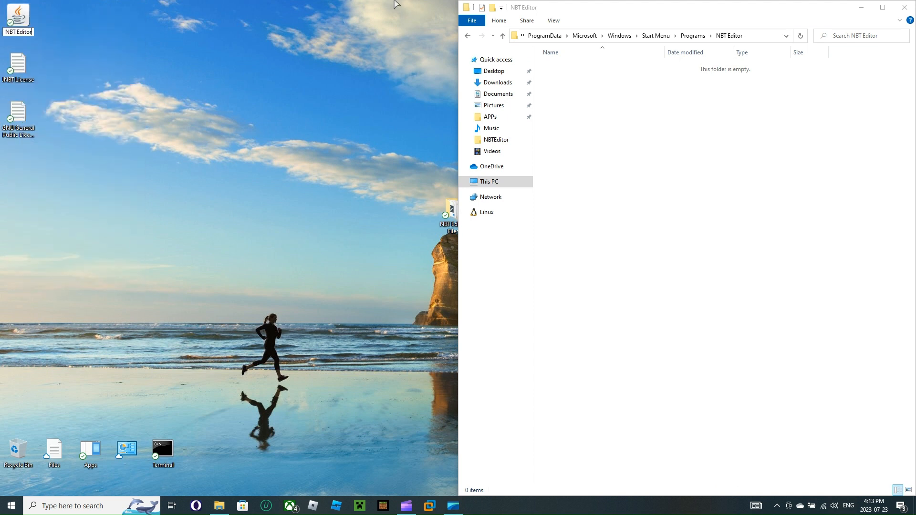
key(Return)
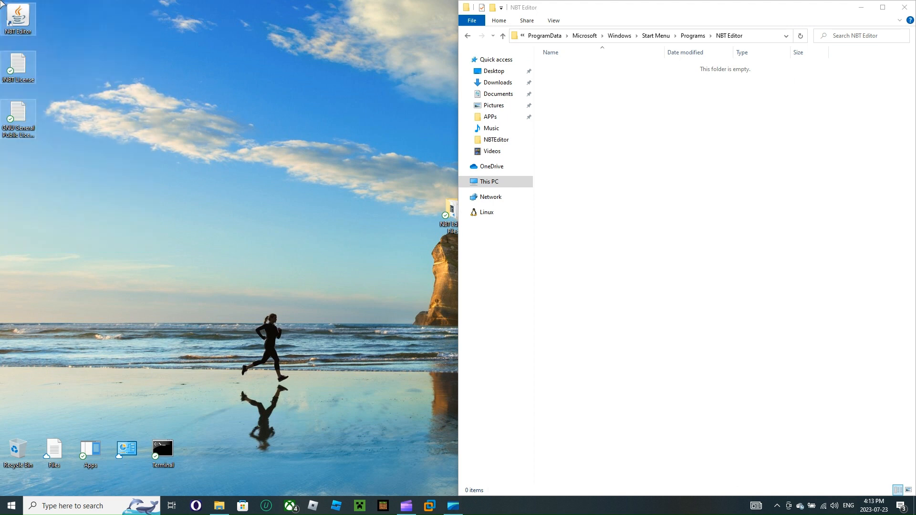
- Move the three desktop shortcuts into the NBT Editor folder in Start Menu Programs with administrator permission and close the folder window
right_click(26, 27)
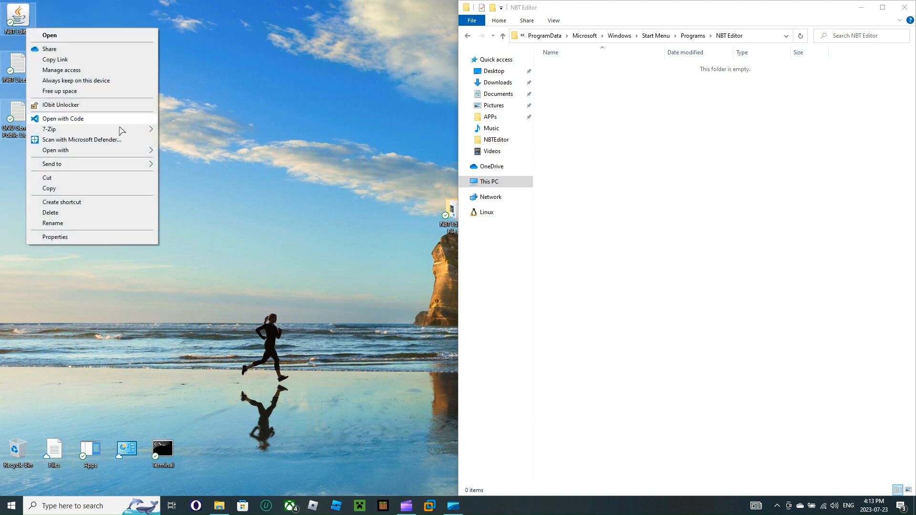
click(67, 188)
drag(746, 22, 538, 124)
right_click(463, 263)
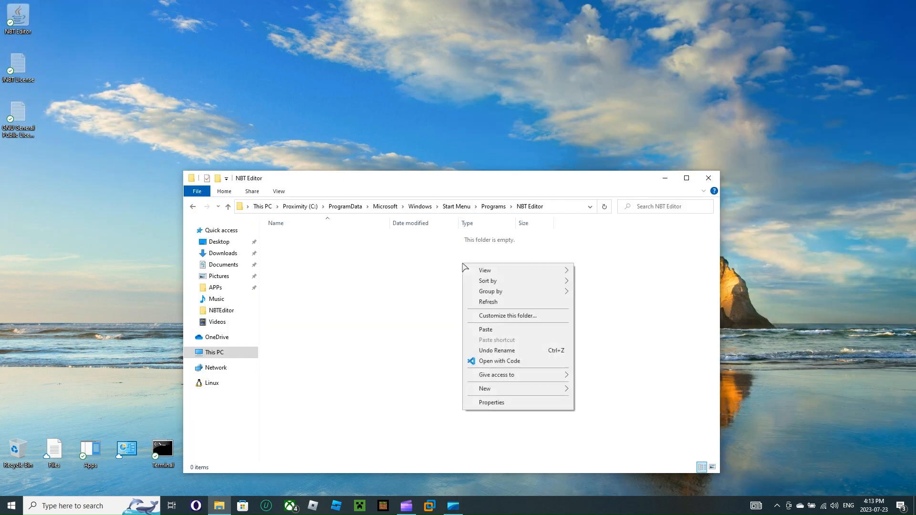
click(504, 329)
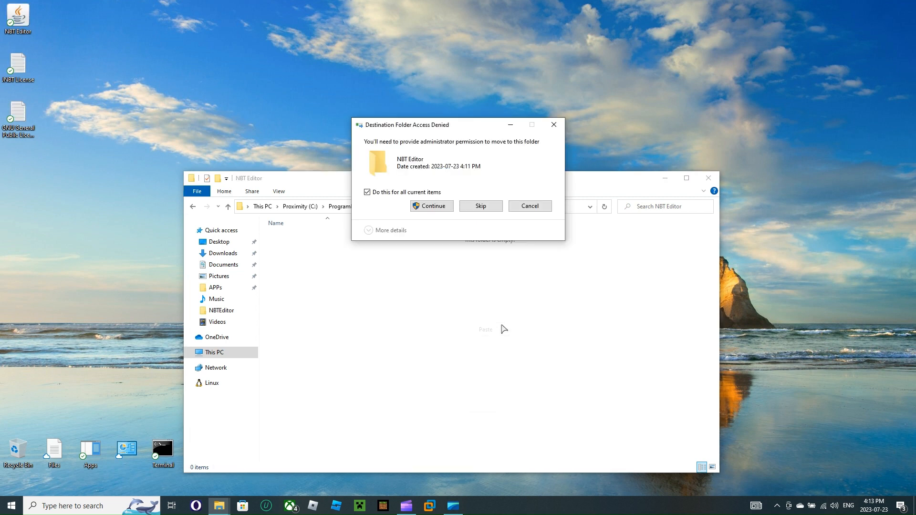
click(428, 207)
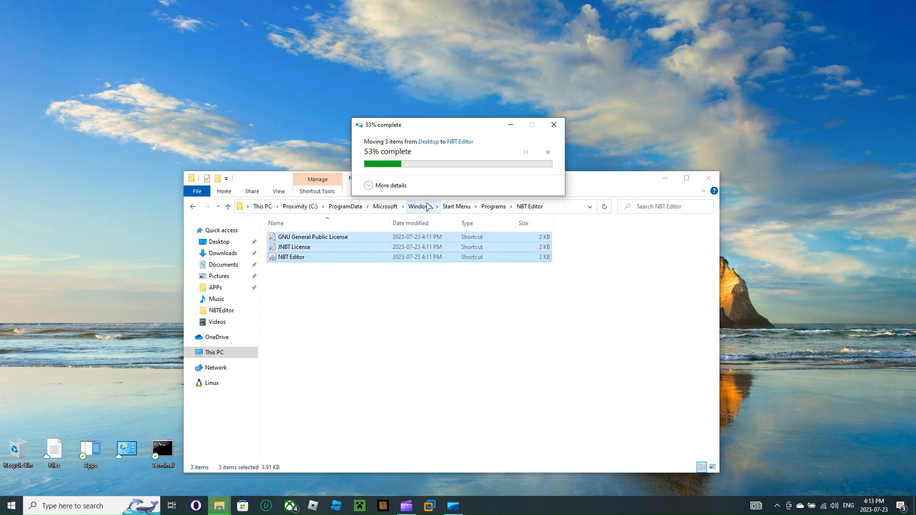
click(451, 330)
click(687, 178)
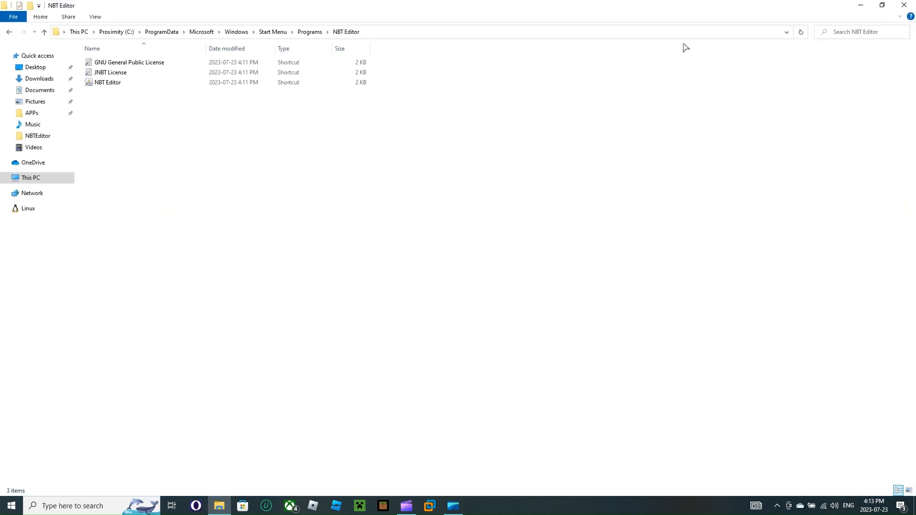
click(904, 5)
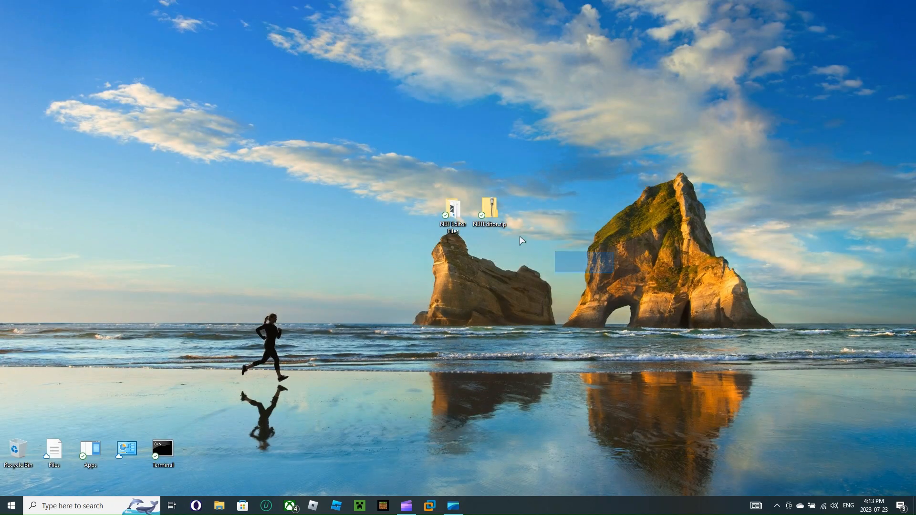
- Delete the NBT Editor files folder and NBTEditor.zip from the desktop
drag(599, 270, 415, 179)
right_click(450, 214)
click(510, 422)
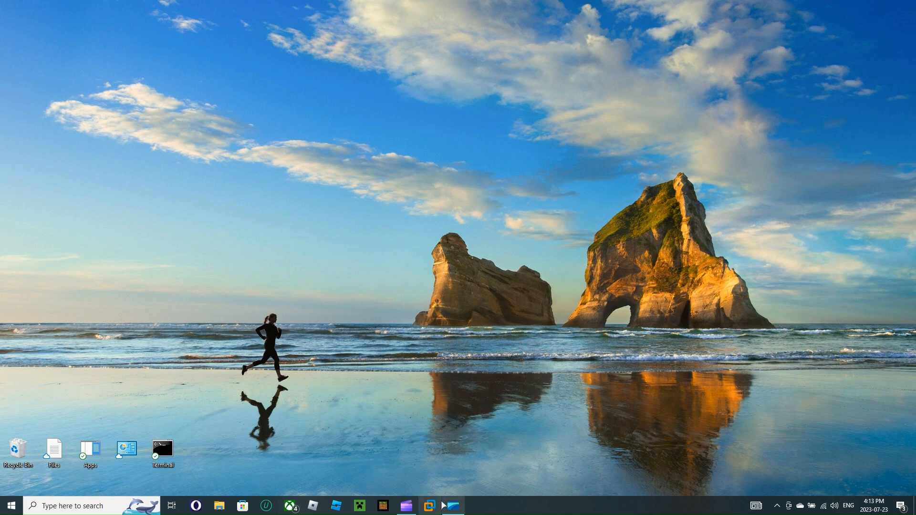
- Test the NBT Editor shortcut by launching it from its Start menu folder under N, and close the program
key(super)
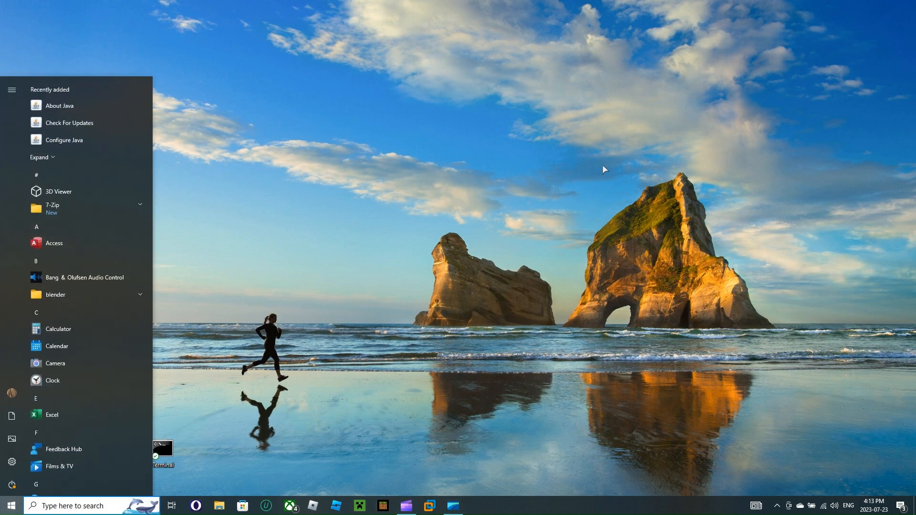
click(65, 176)
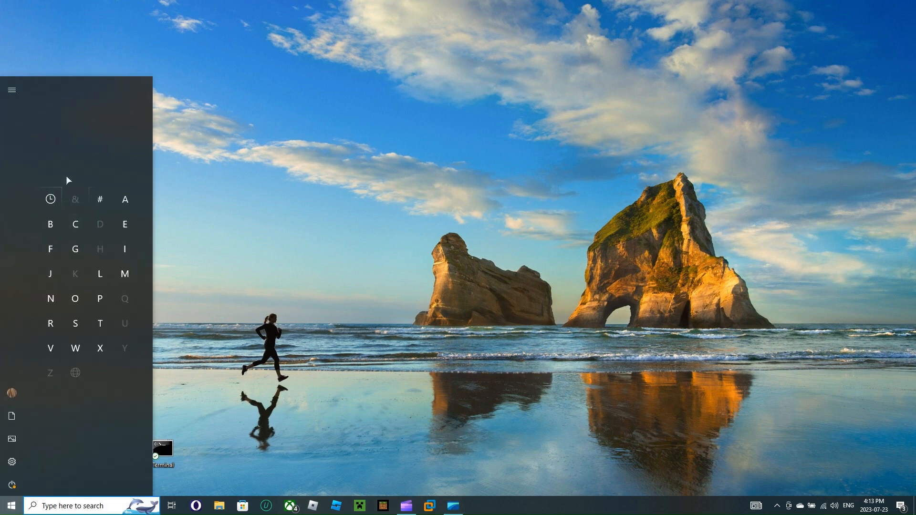
click(47, 298)
click(77, 101)
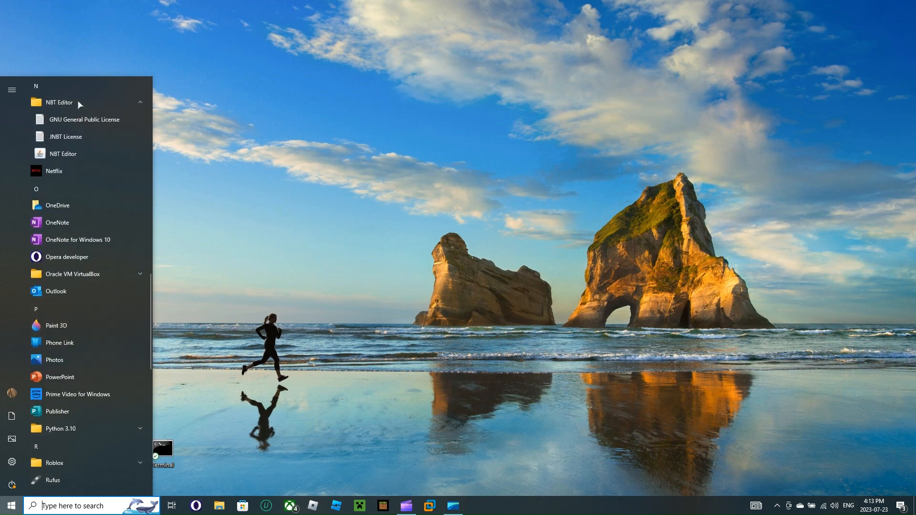
click(71, 153)
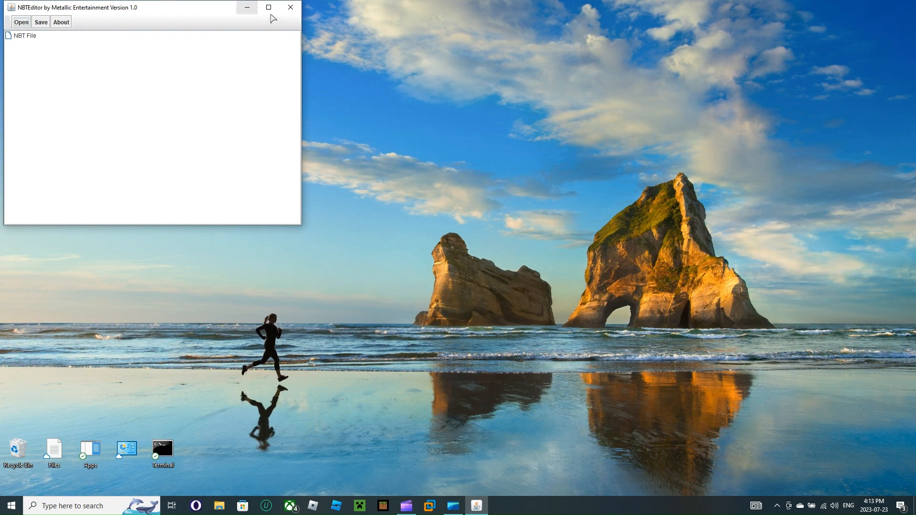
click(290, 7)
- Check the NBT Editor folder under N in the Start menu's app list again and refresh the desktop
click(11, 506)
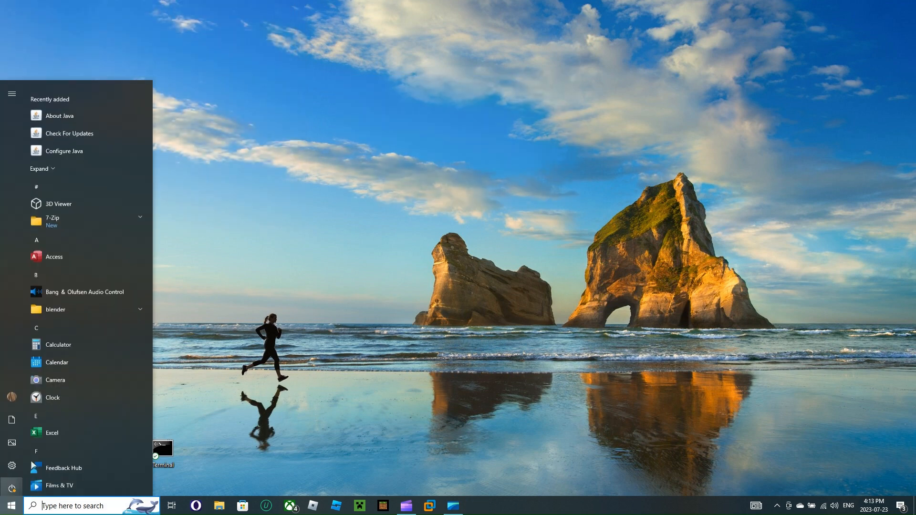
click(45, 162)
click(40, 244)
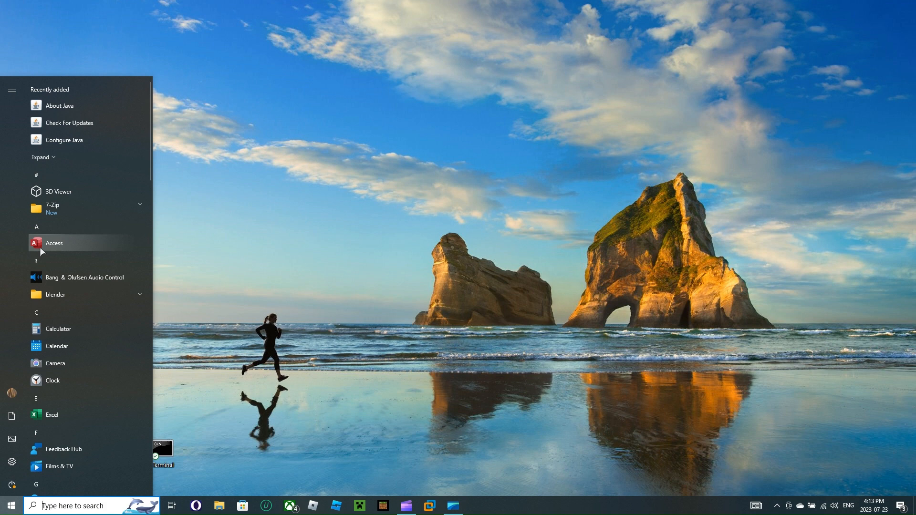
click(56, 219)
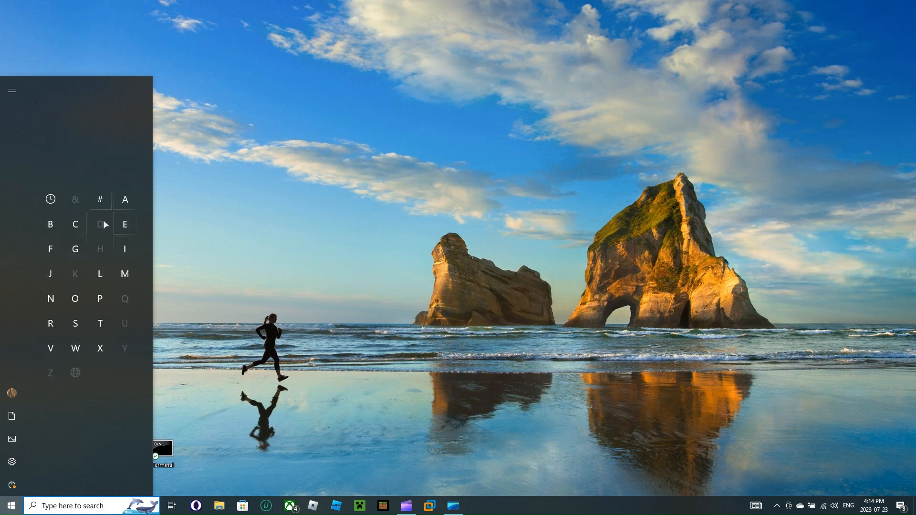
click(59, 306)
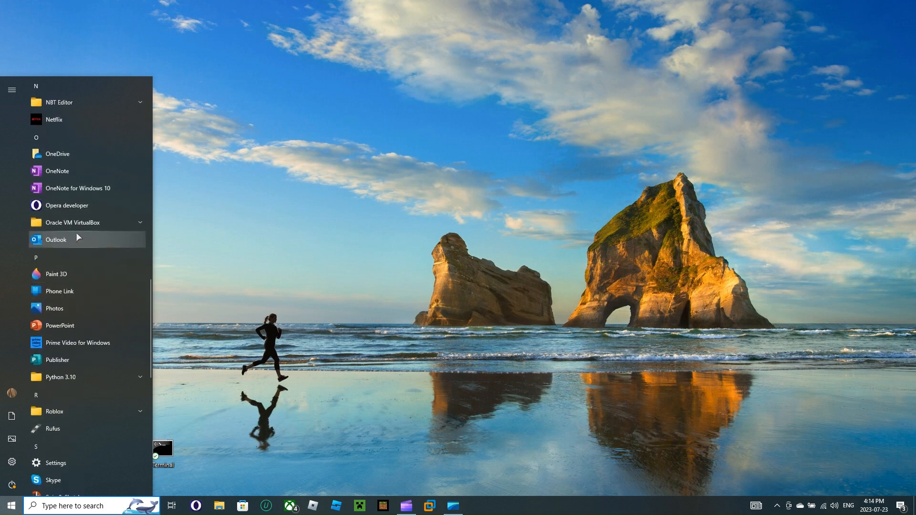
click(72, 92)
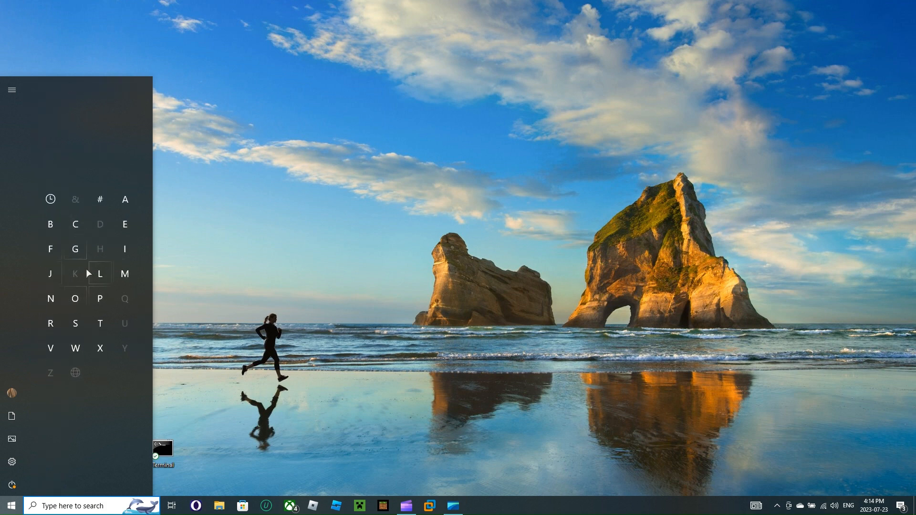
click(448, 439)
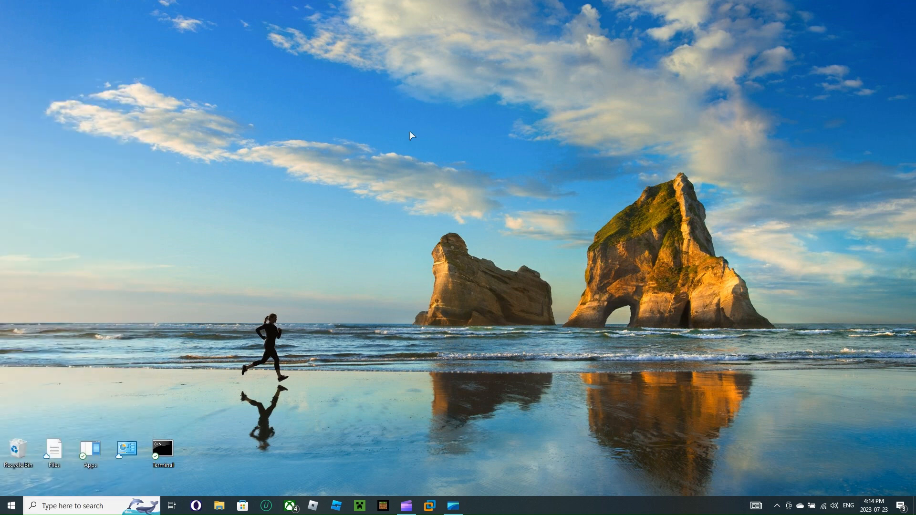
right_click(388, 103)
click(452, 131)
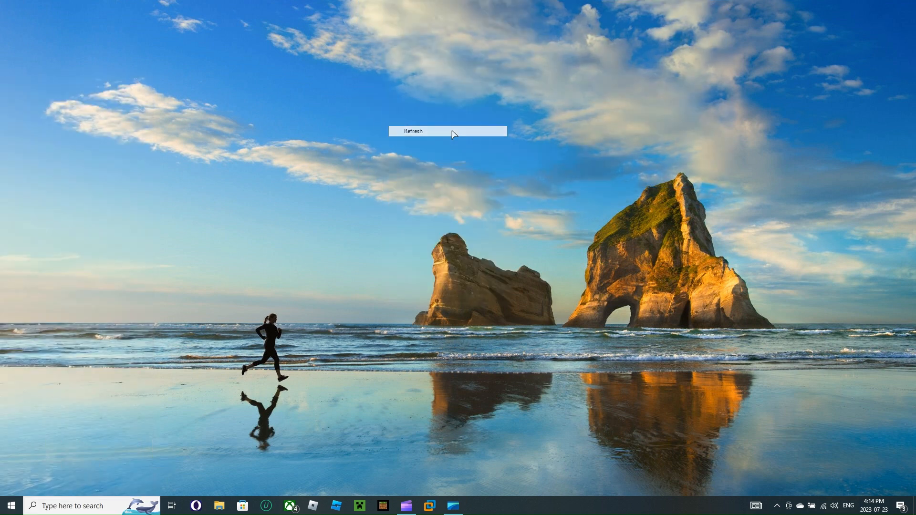